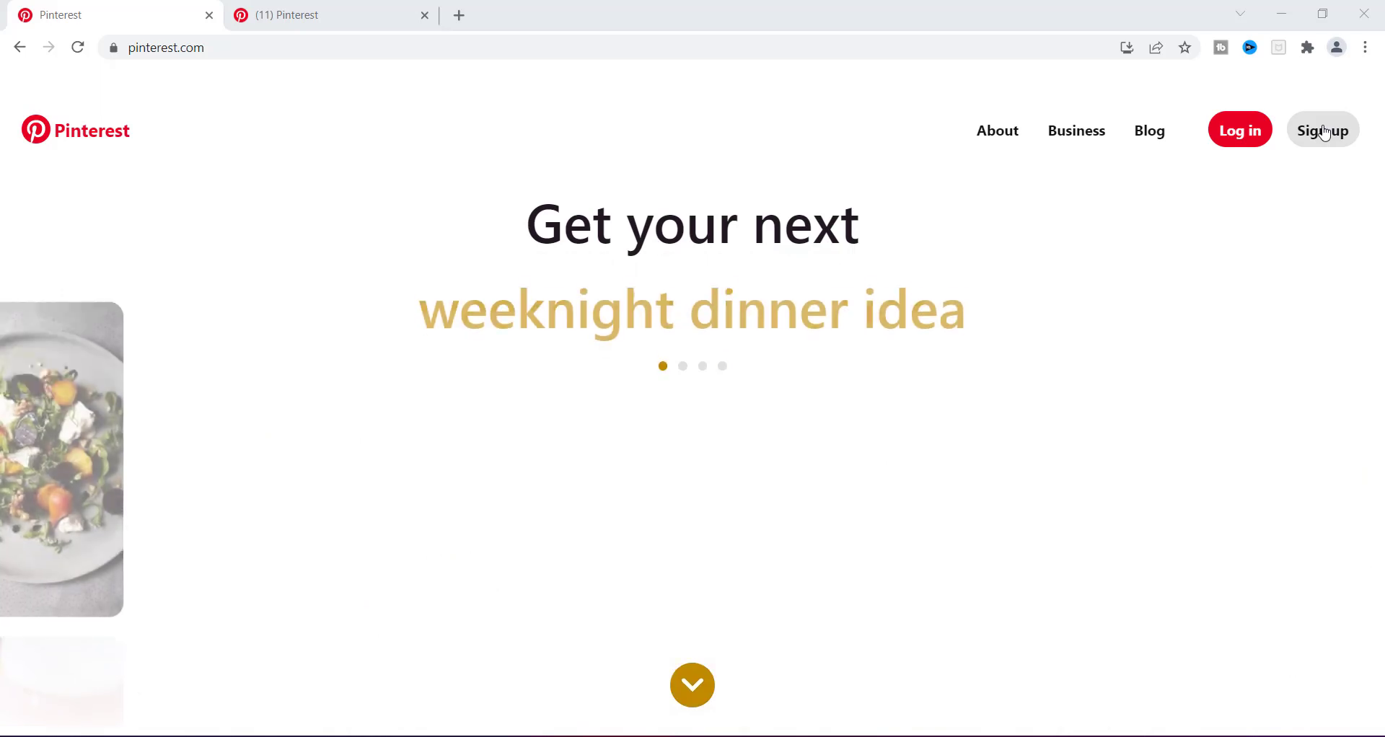
# Step: Start signing up for a free business account and enter the account's email address
pyautogui.click(1325, 134)
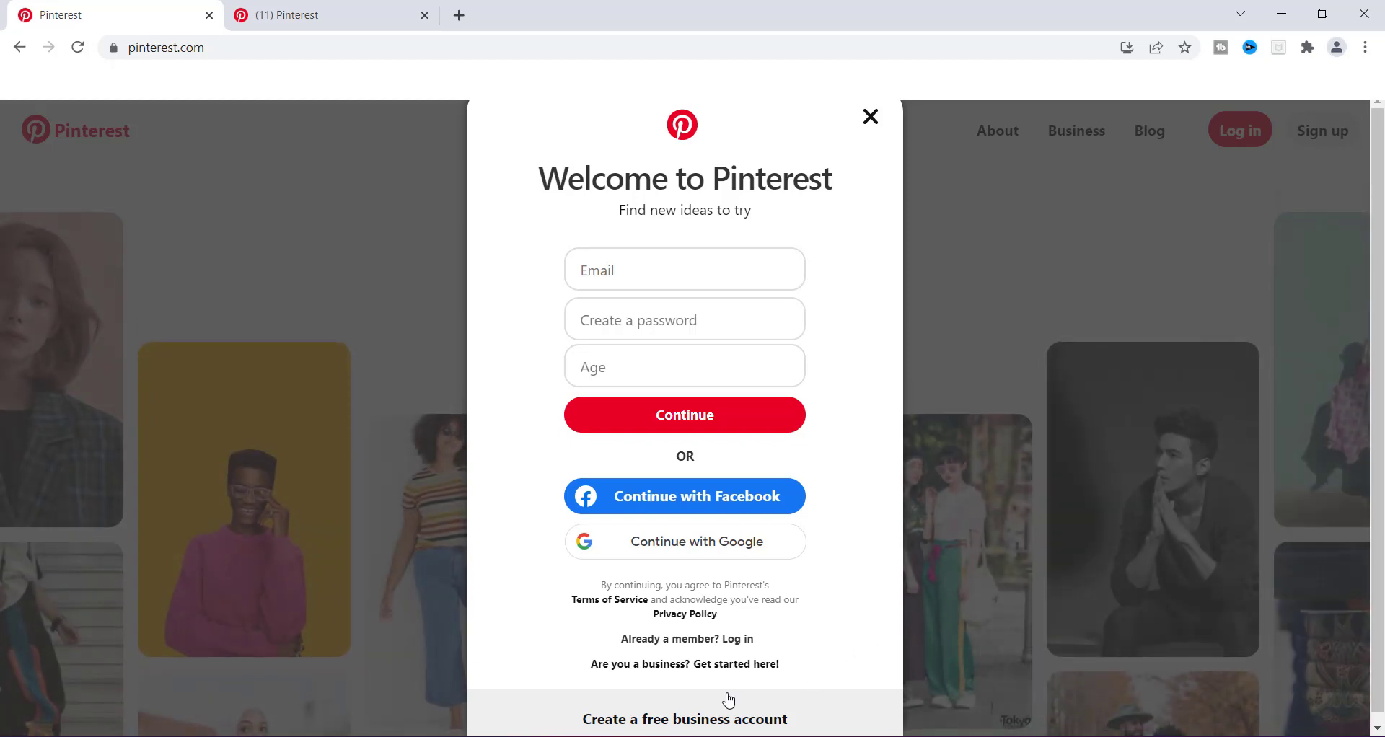
pyautogui.click(689, 722)
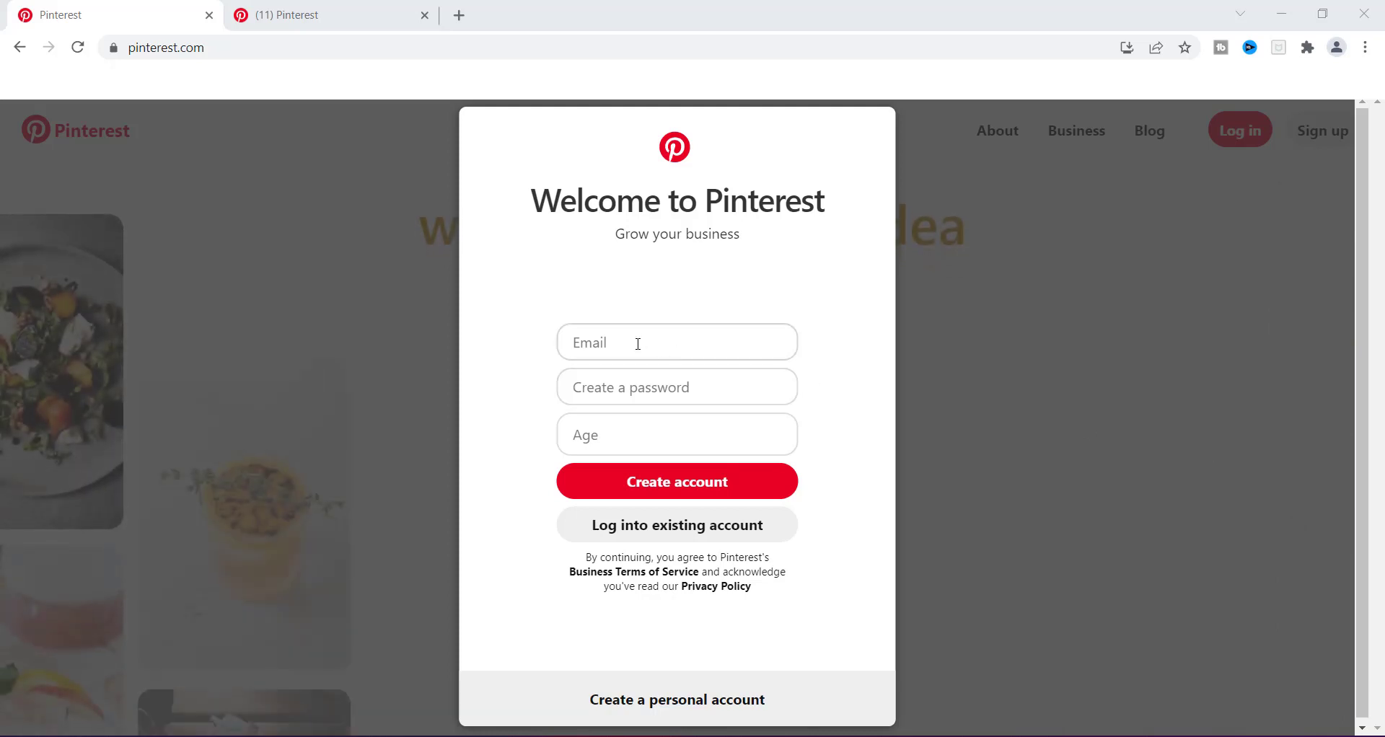
pyautogui.click(630, 340)
pyautogui.click(787, 371)
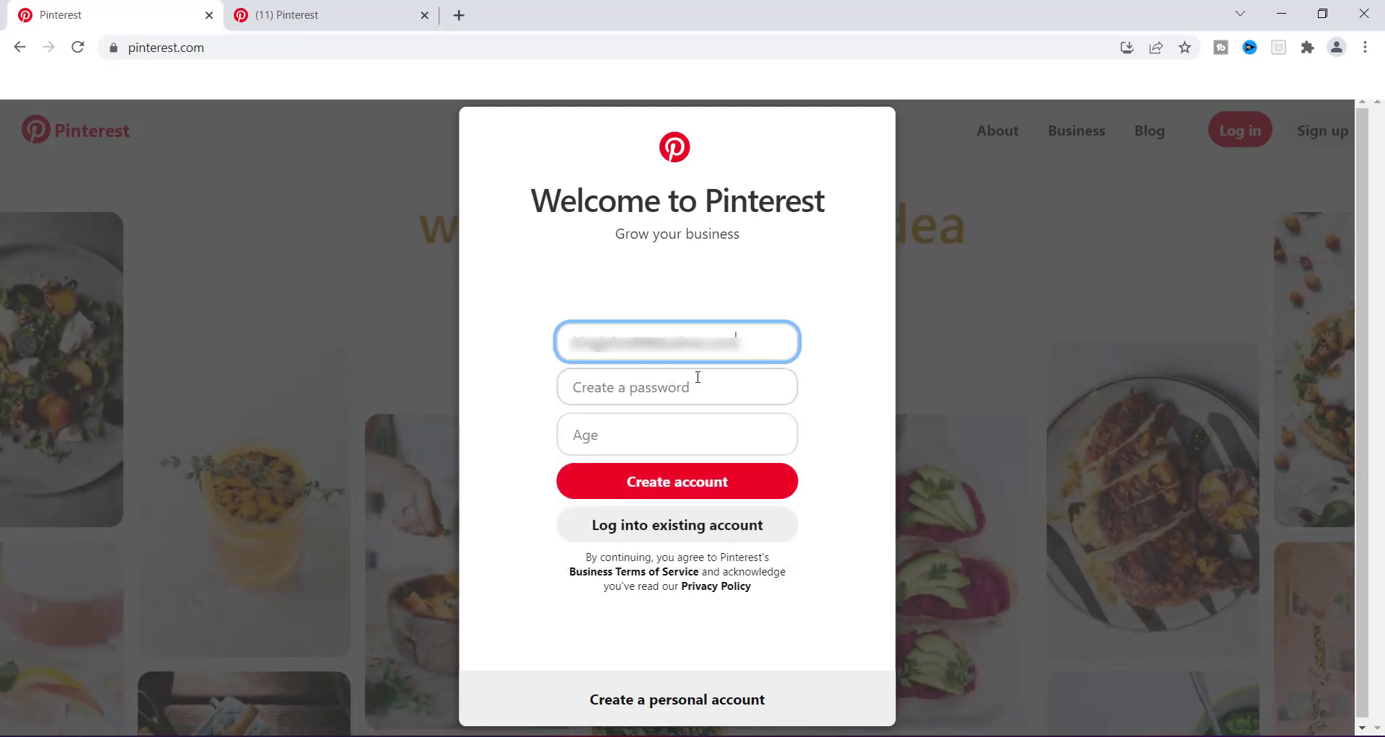
# Step: Enter a new account password and the age 22, and create the business account
pyautogui.click(658, 394)
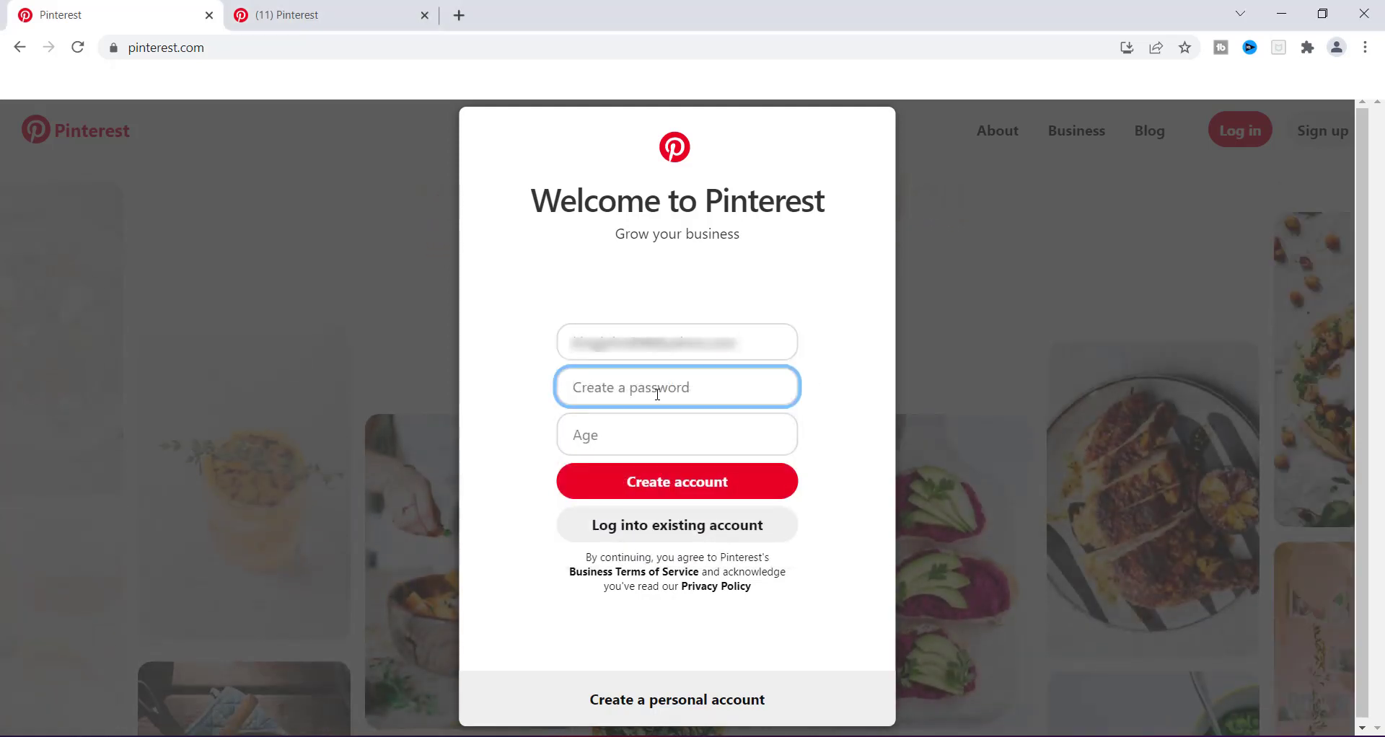
pyautogui.write('•')
pyautogui.press('BackSpace')
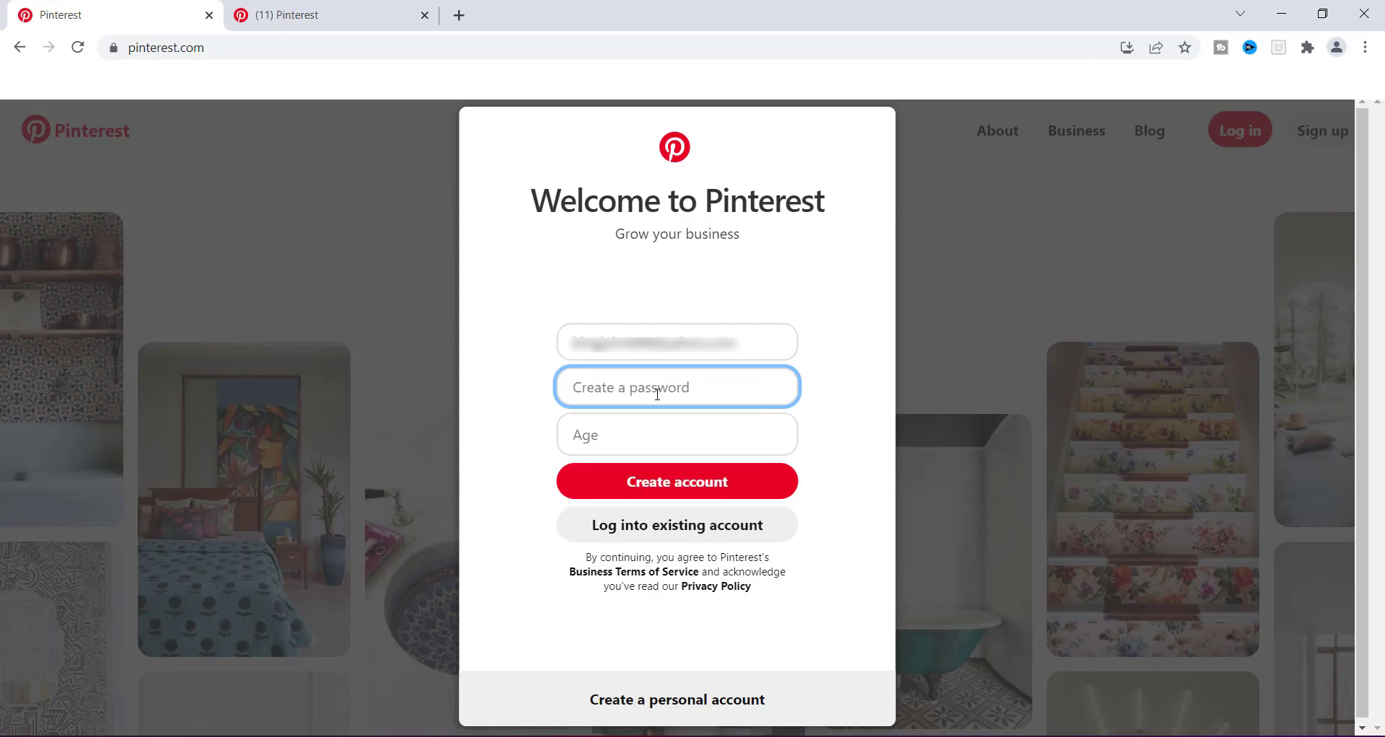
pyautogui.write('•••••••••••')
pyautogui.click(610, 434)
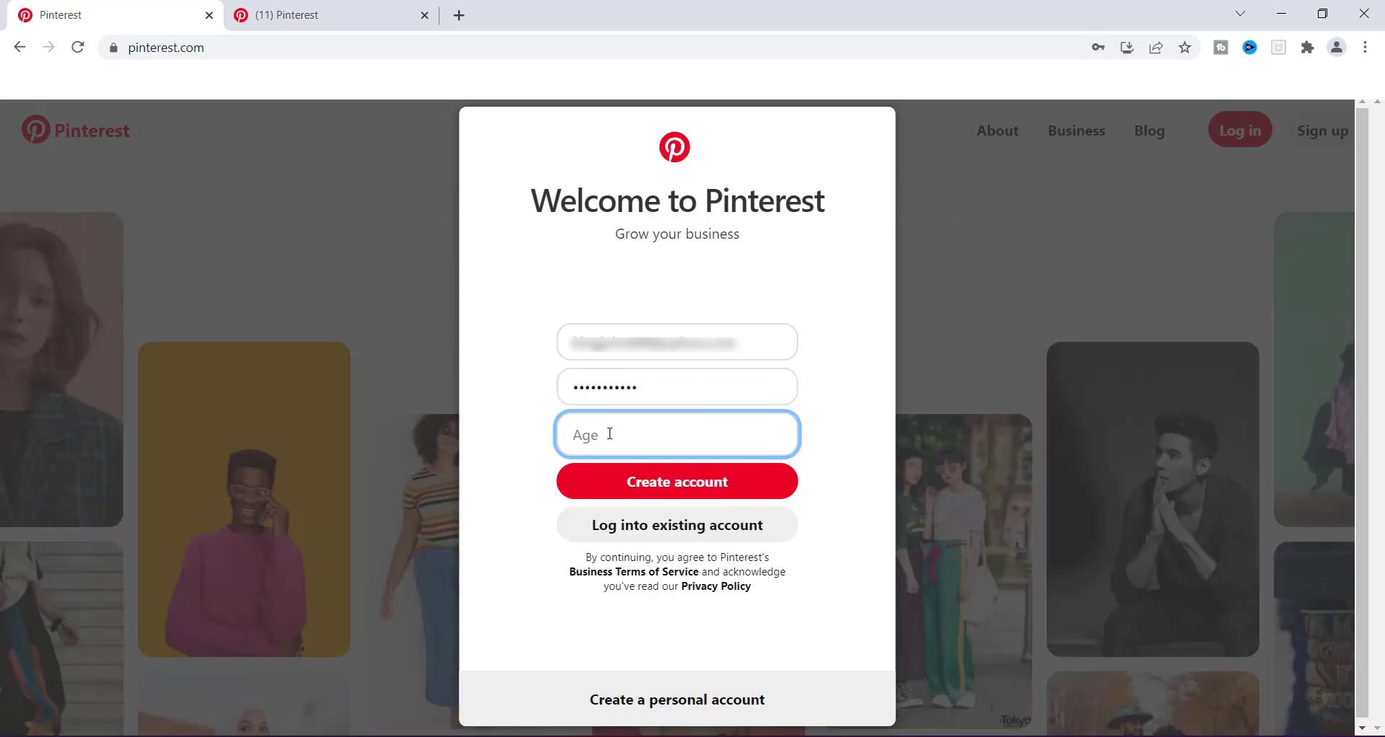
pyautogui.write('2')
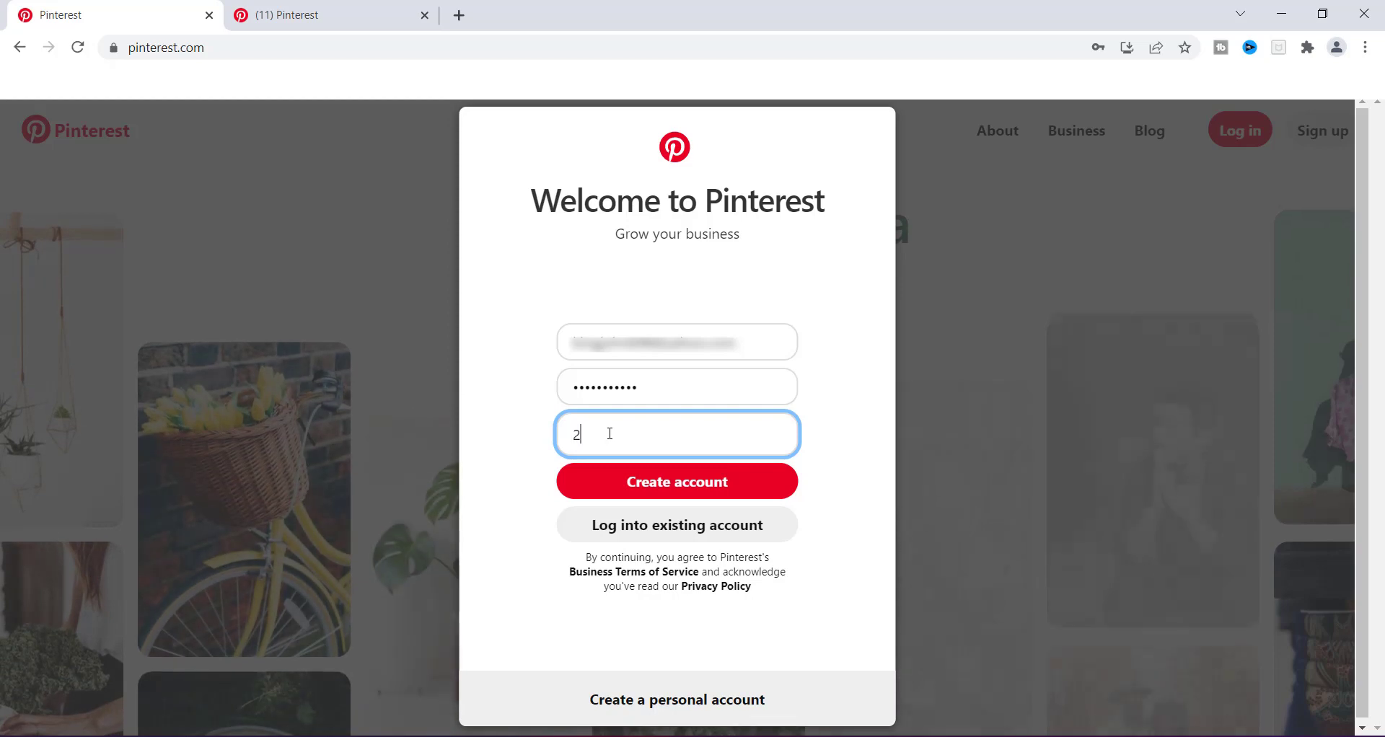
pyautogui.write('2')
pyautogui.click(674, 490)
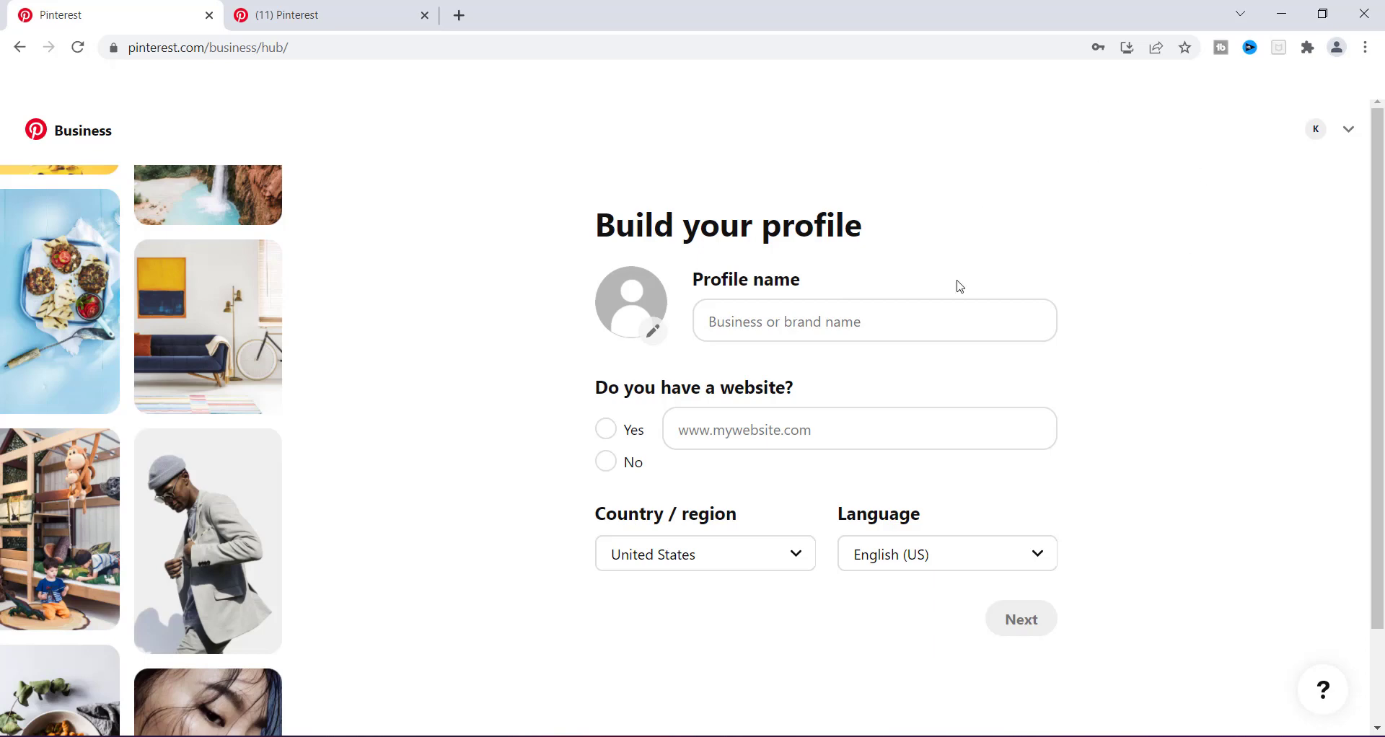
# Step: Name the business profile "Lovely Life Designs"
pyautogui.click(770, 322)
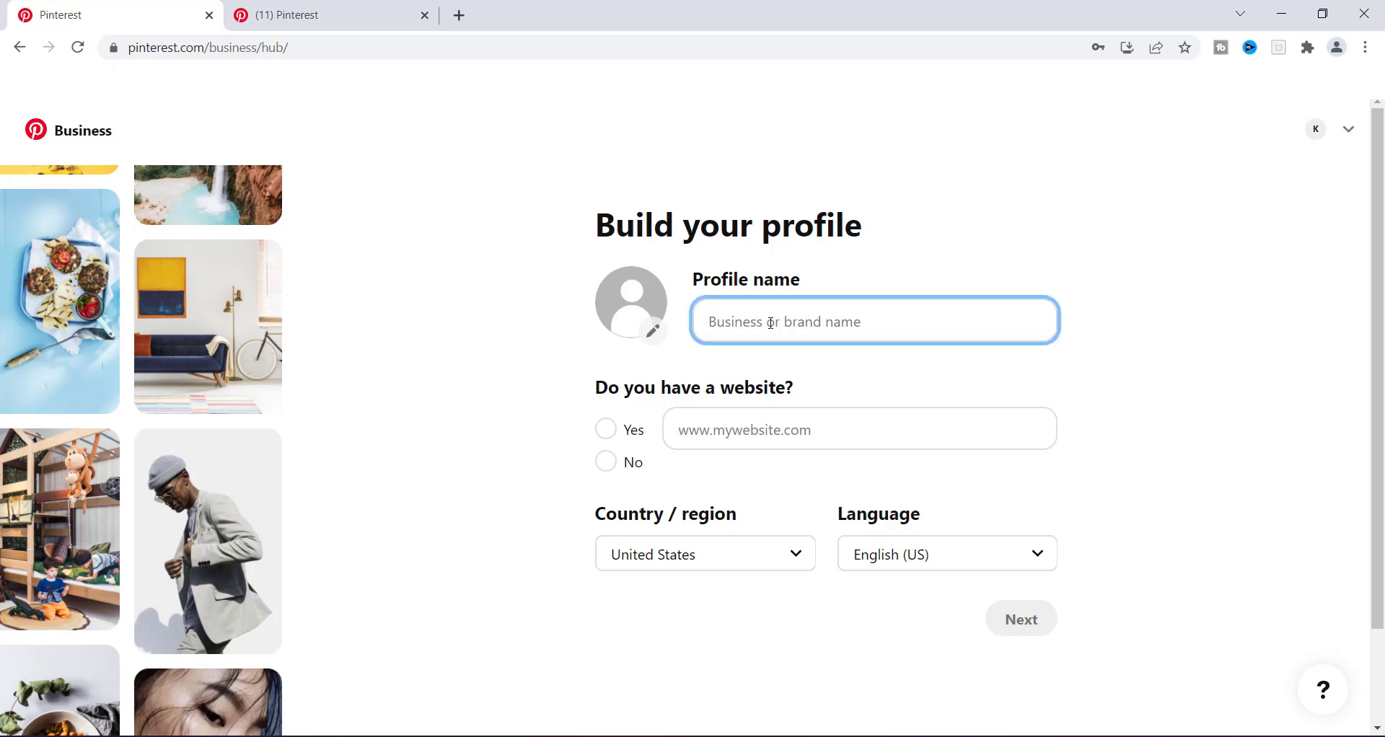
pyautogui.write('Lovely Life De')
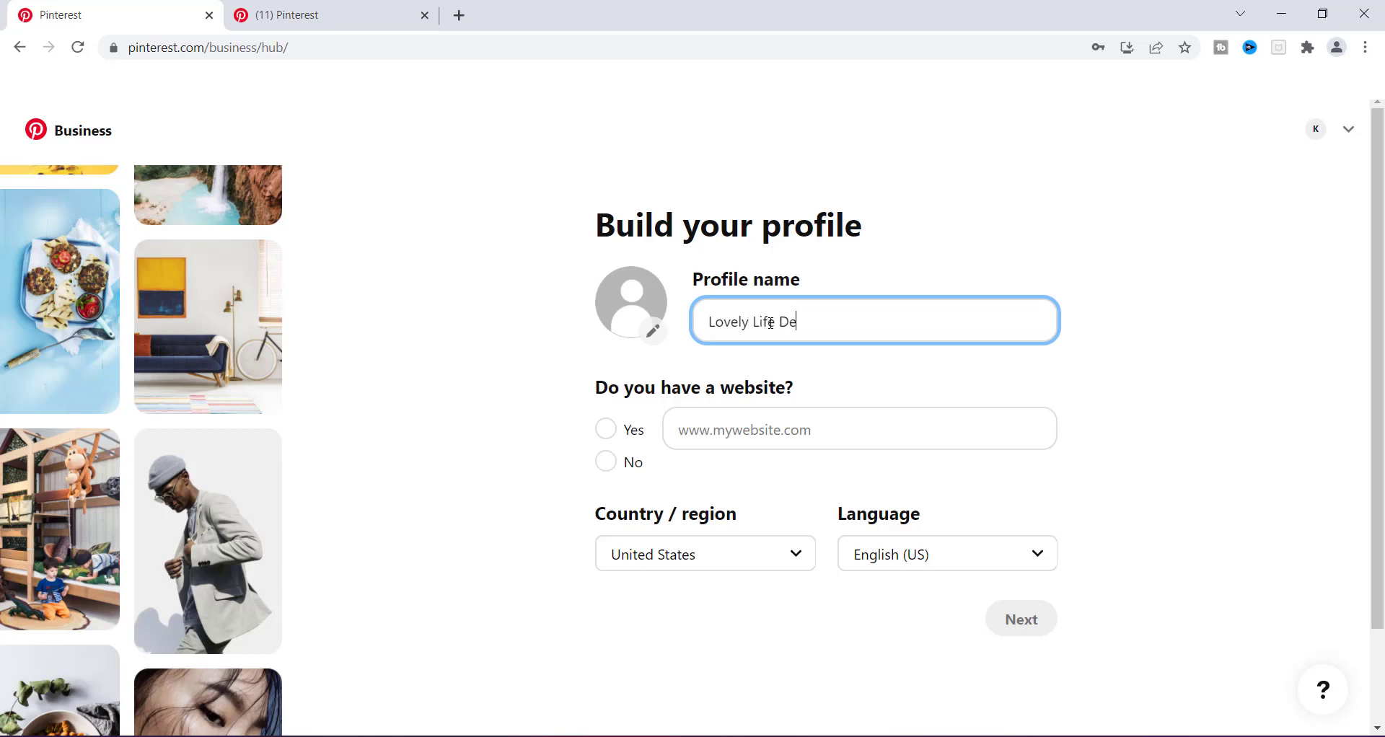
pyautogui.write('signs')
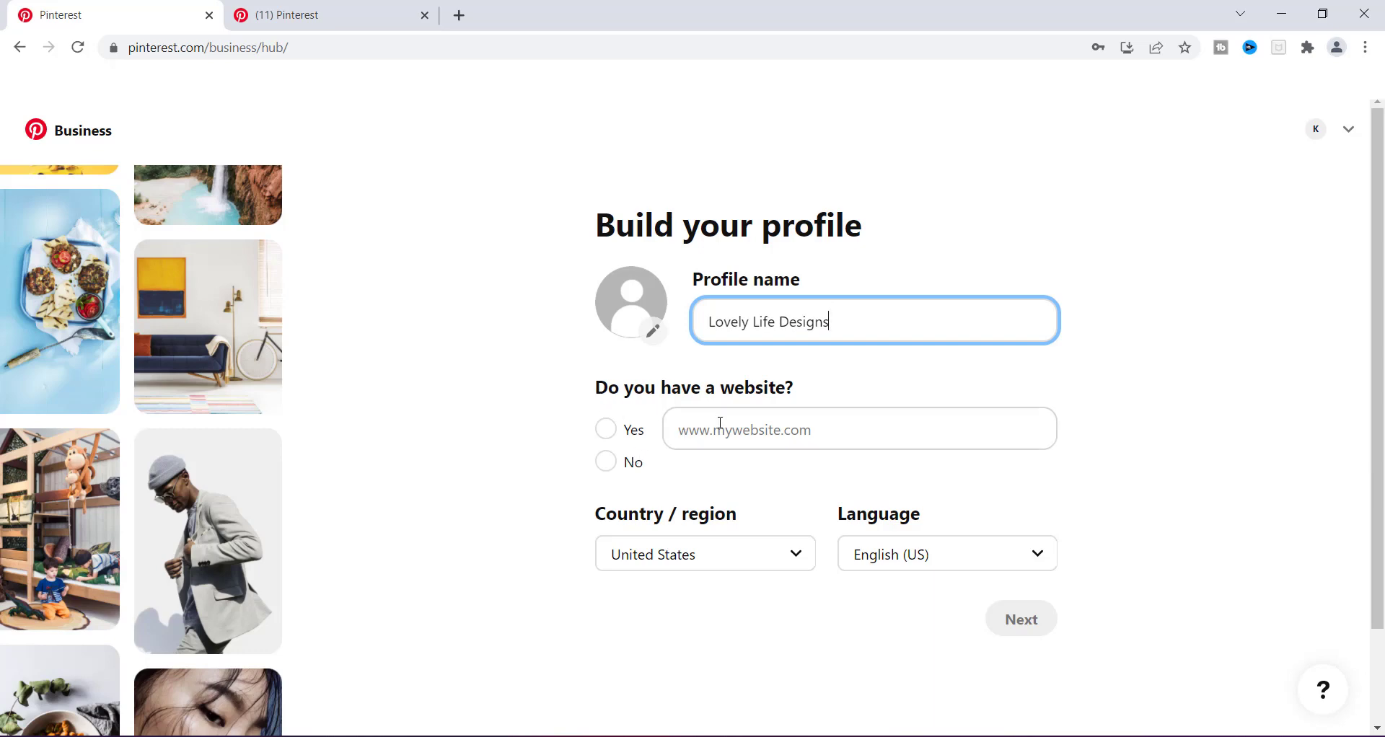
# Step: Enter lovelylifedesigns.com as the profile's website and continue to the business description
pyautogui.click(681, 429)
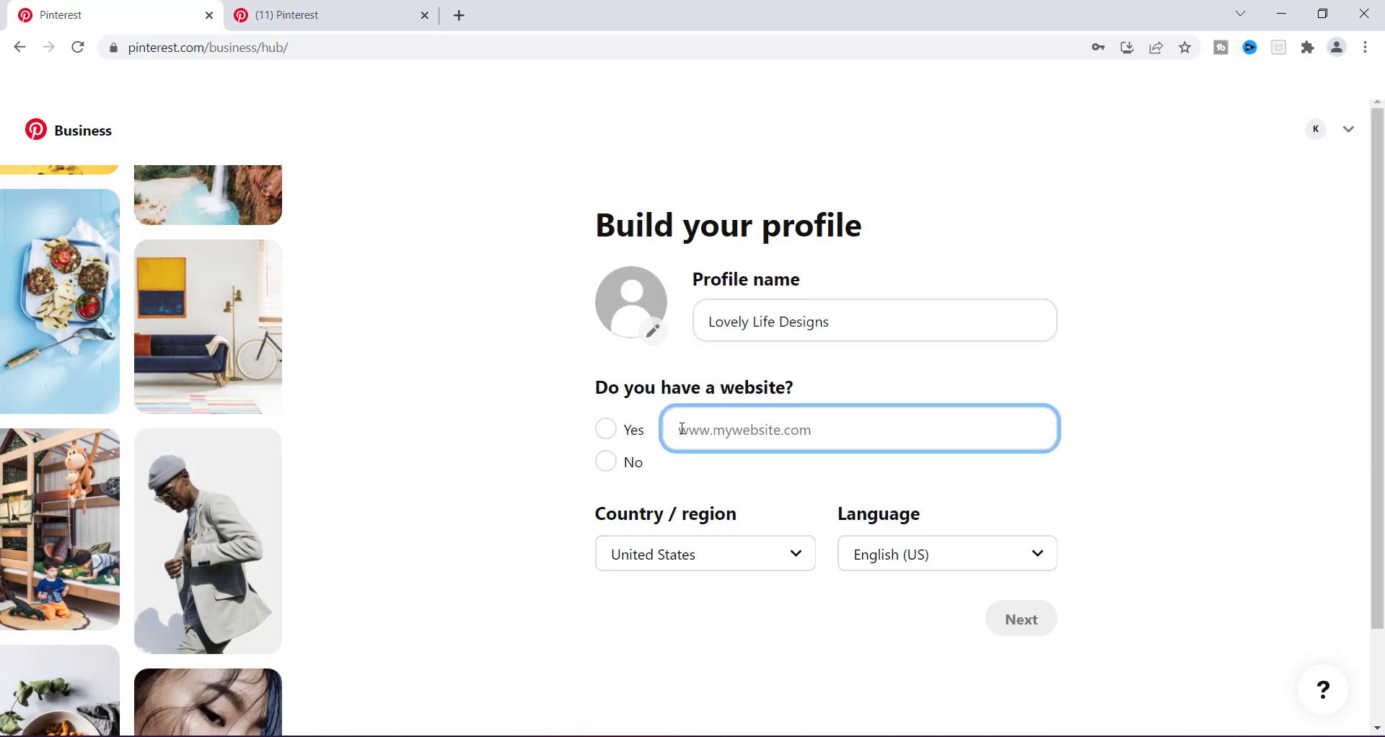
pyautogui.write('mai')
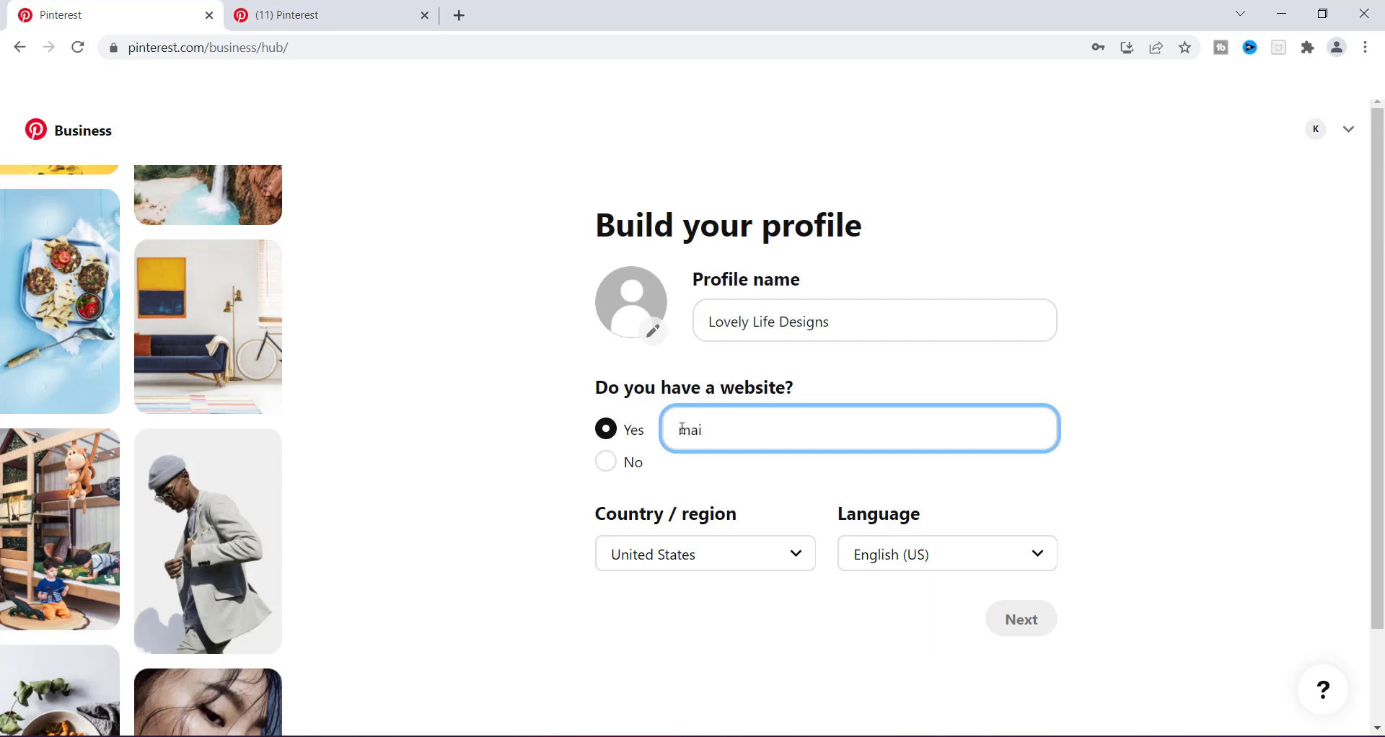
pyautogui.press('BackSpace')
pyautogui.press('BackSpace')
pyautogui.press('BackSpace')
pyautogui.write('lovelylifedesigns.com')
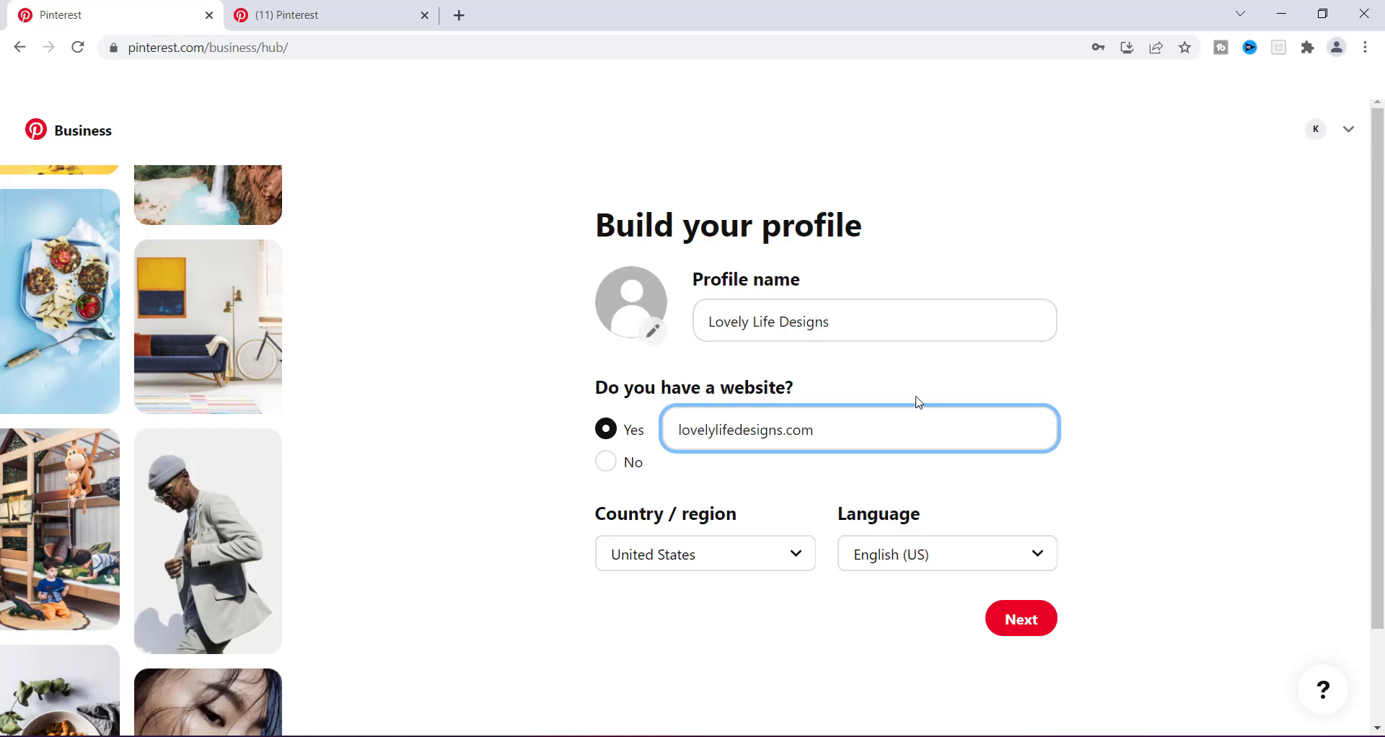
pyautogui.click(1034, 625)
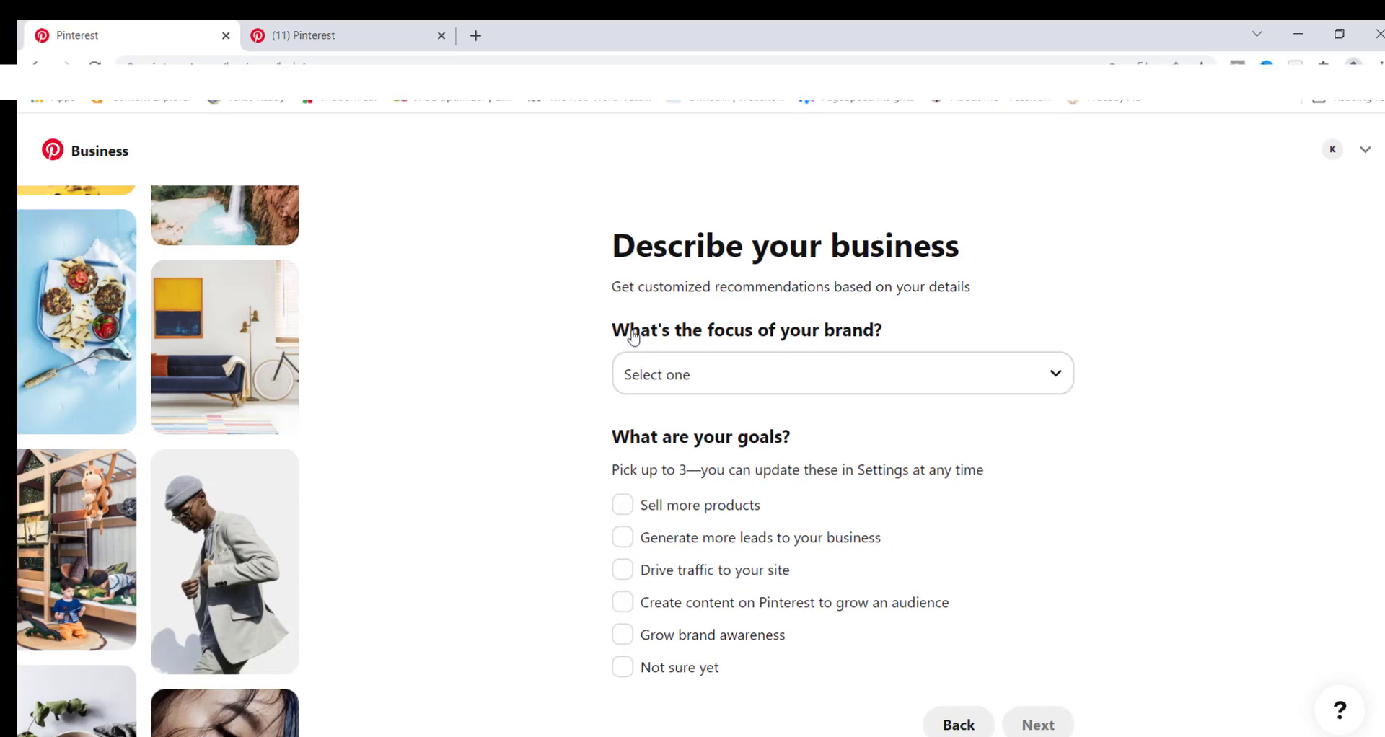
# Step: Choose "Design and art" as the brand focus and "Drive traffic to your site" as the goal, and continue
pyautogui.click(1061, 380)
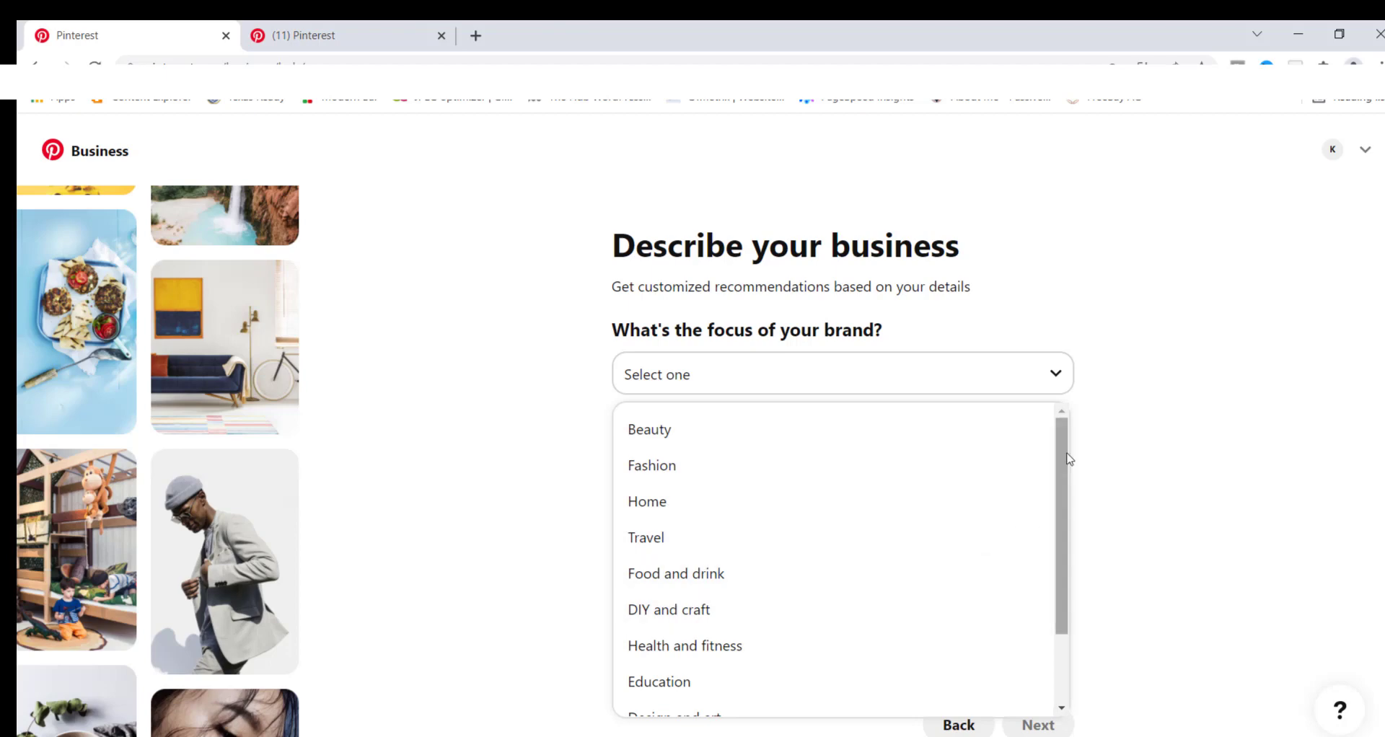
pyautogui.moveTo(1067, 449)
pyautogui.mouseDown()
pyautogui.moveTo(1080, 526)
pyautogui.moveTo(1073, 443)
pyautogui.mouseUp()
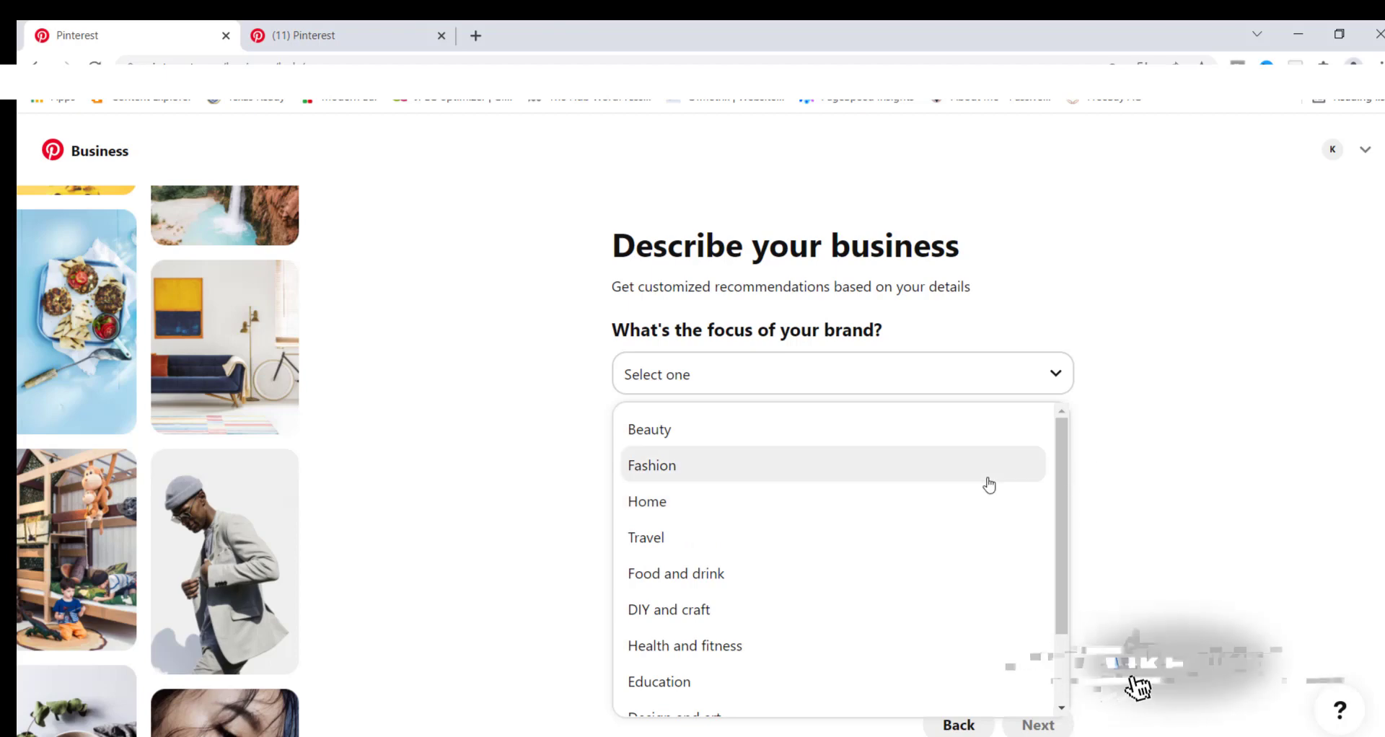
pyautogui.moveTo(1065, 441); pyautogui.dragTo(1073, 555)
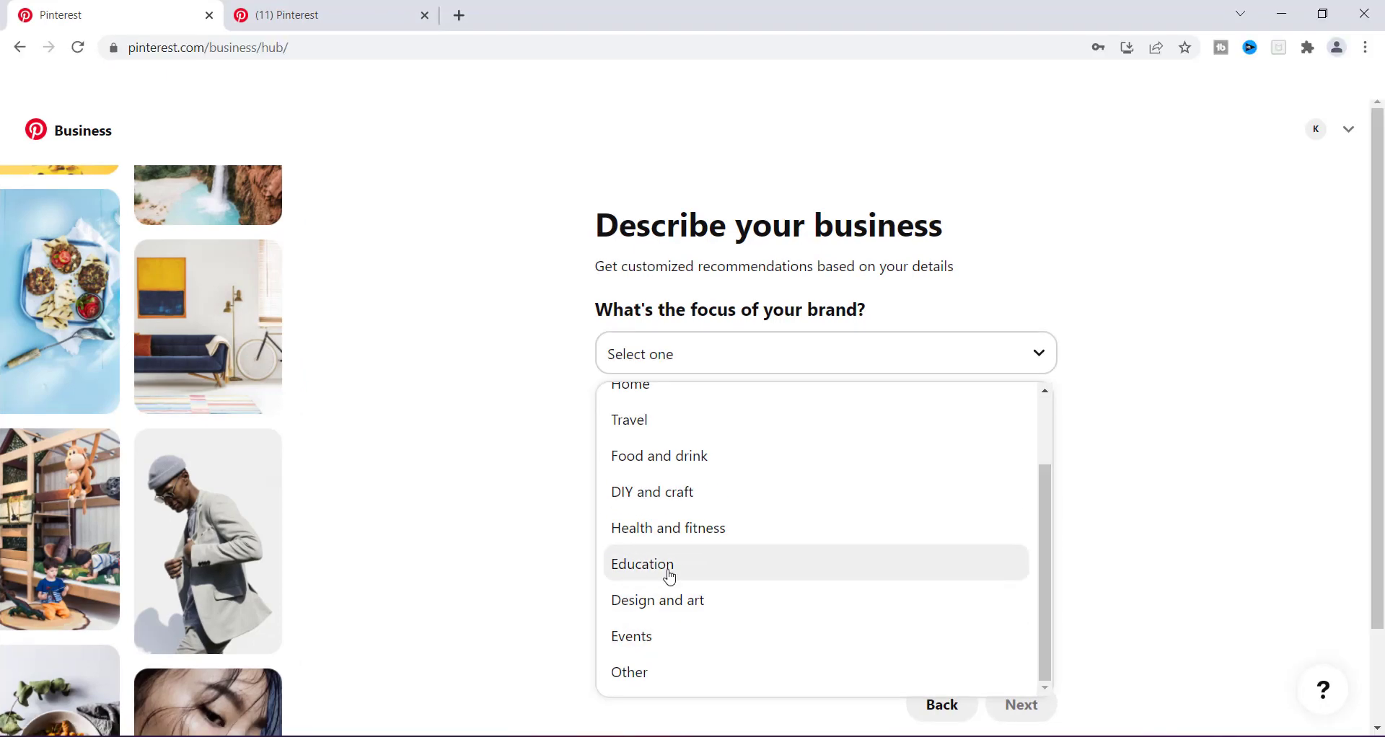
pyautogui.click(646, 599)
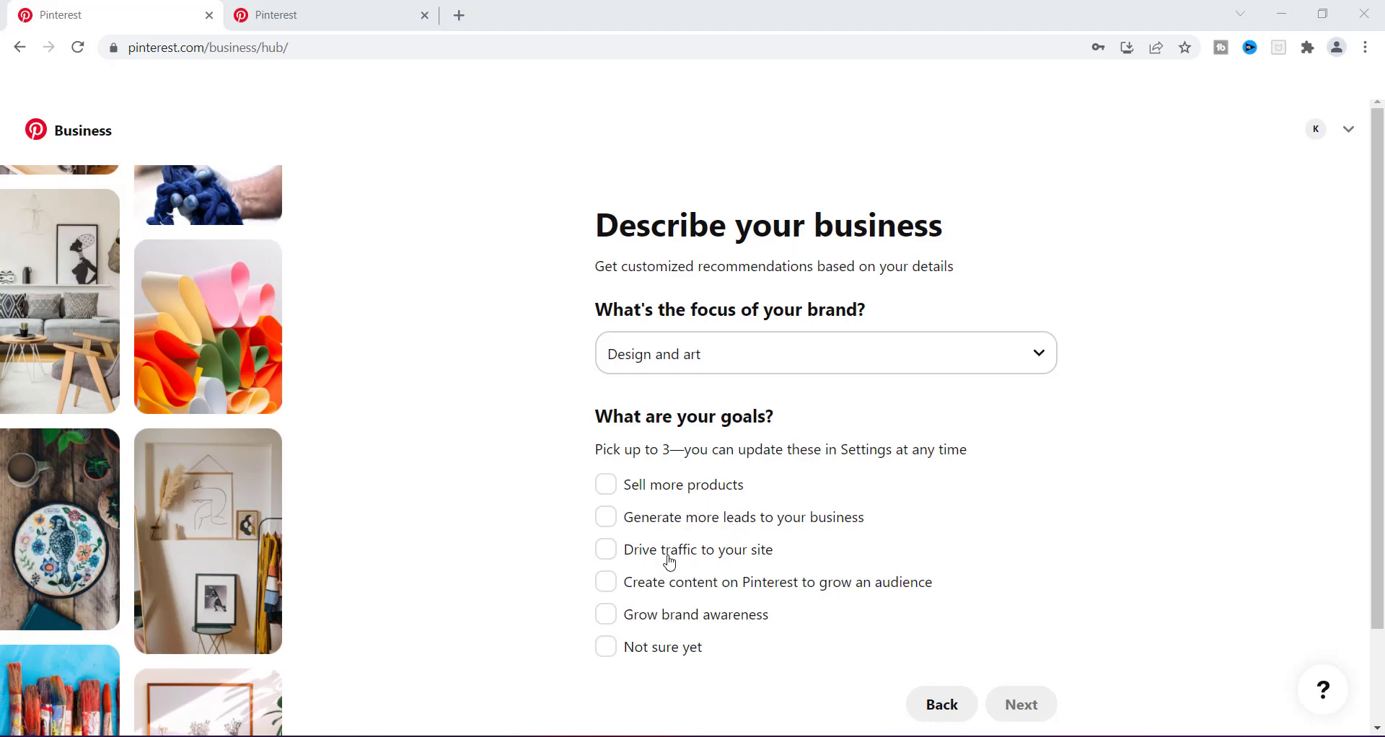
pyautogui.click(609, 556)
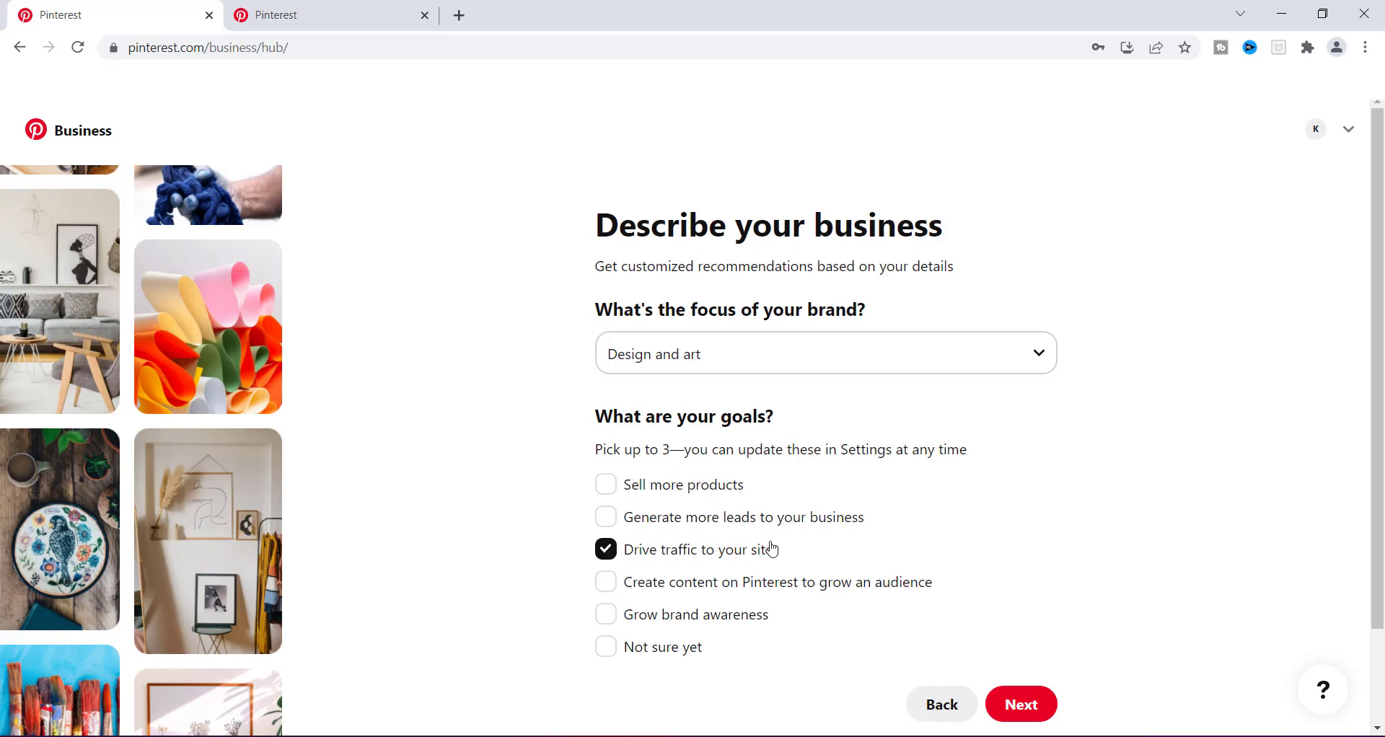
pyautogui.click(1024, 703)
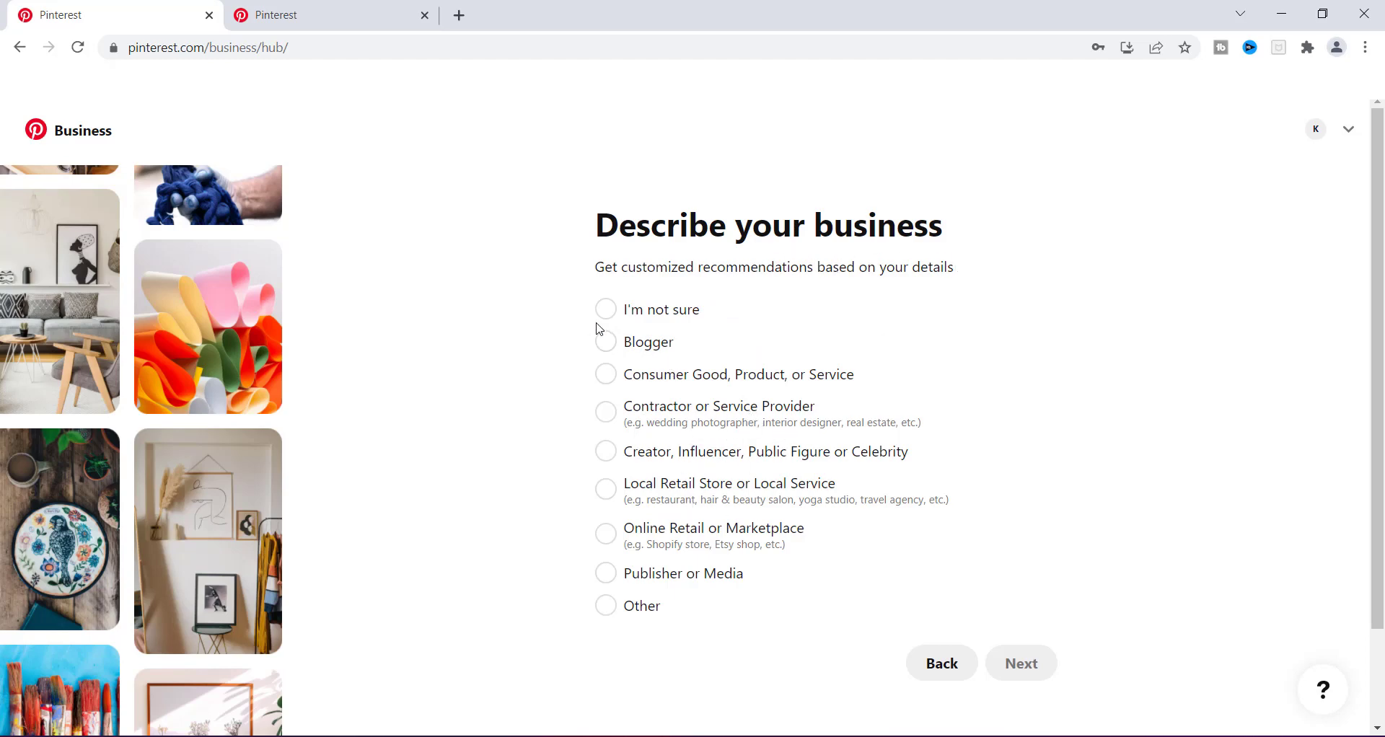
# Step: Finish onboarding with "Blogger" as the business type and "I'm not sure yet" for running ads, dismissing the start suggestions
pyautogui.click(605, 346)
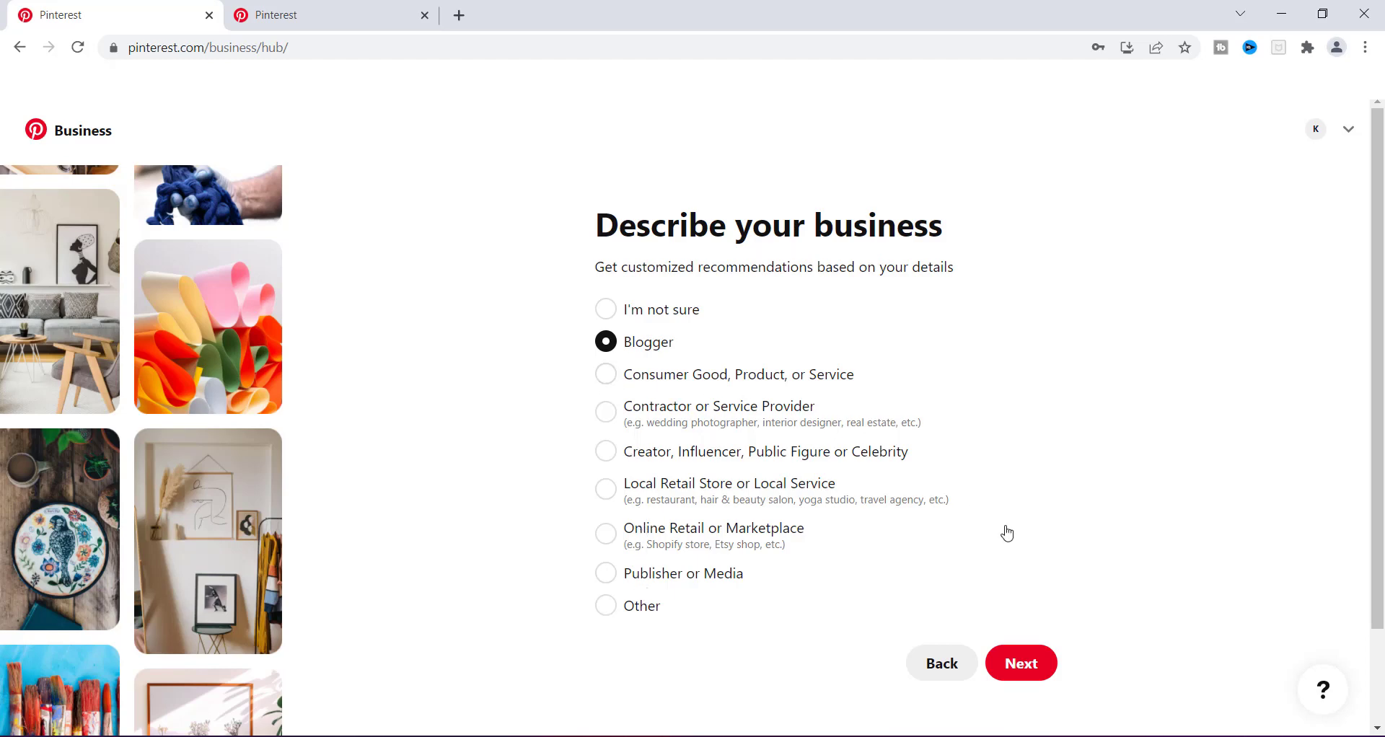
pyautogui.click(1011, 663)
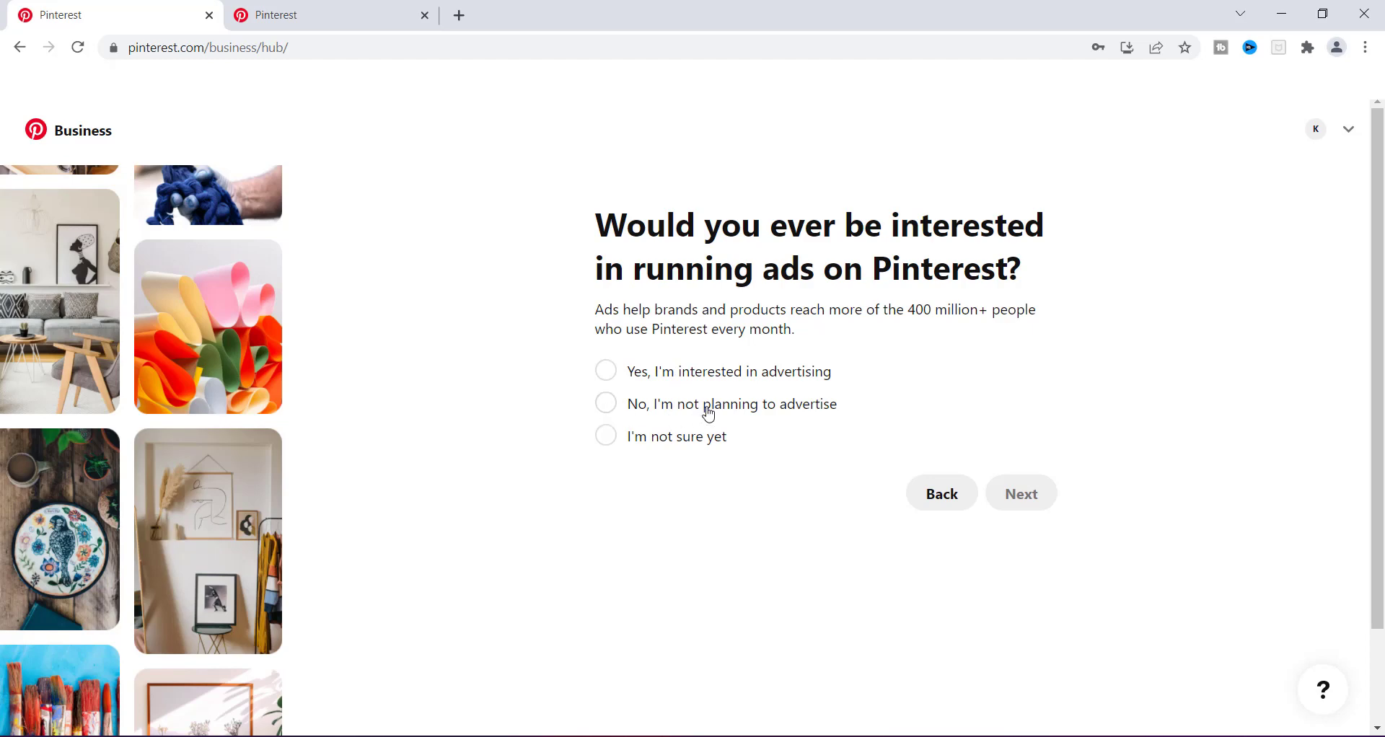
pyautogui.click(606, 438)
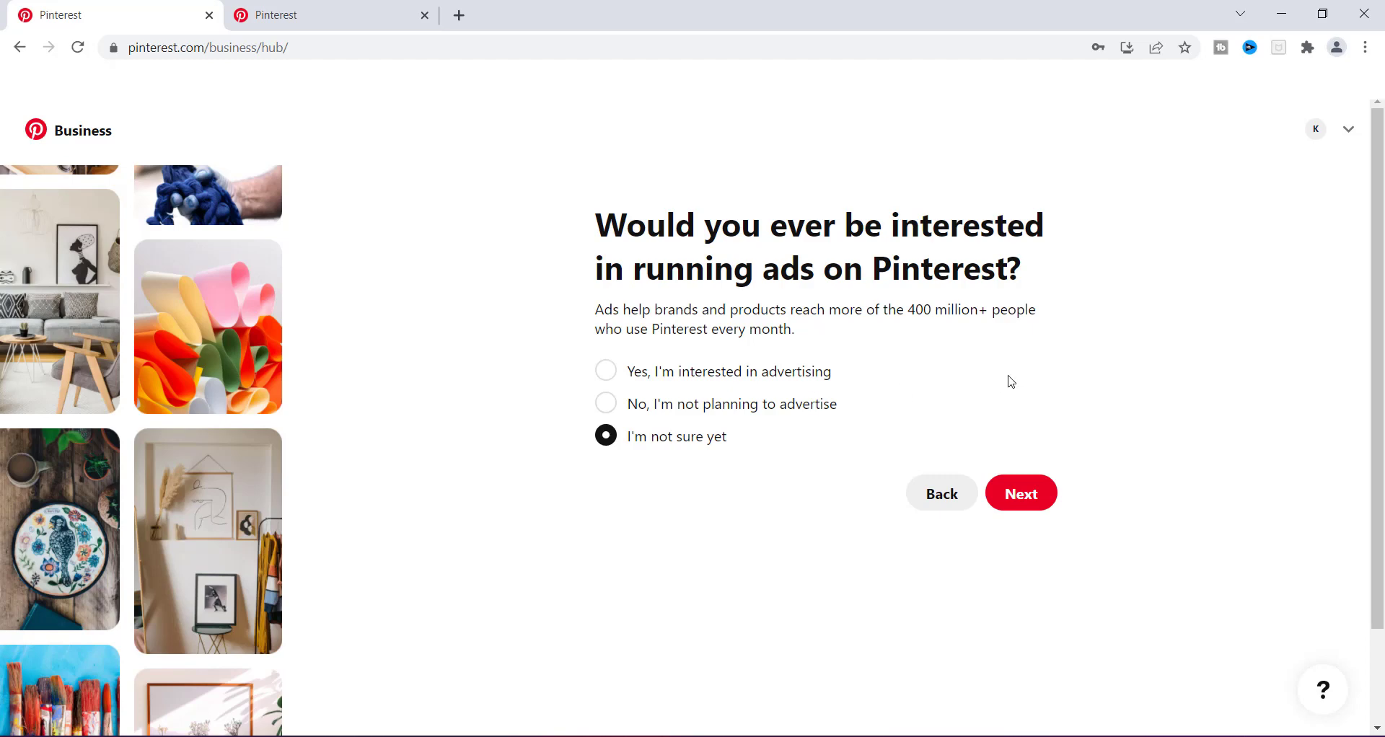
pyautogui.click(1020, 495)
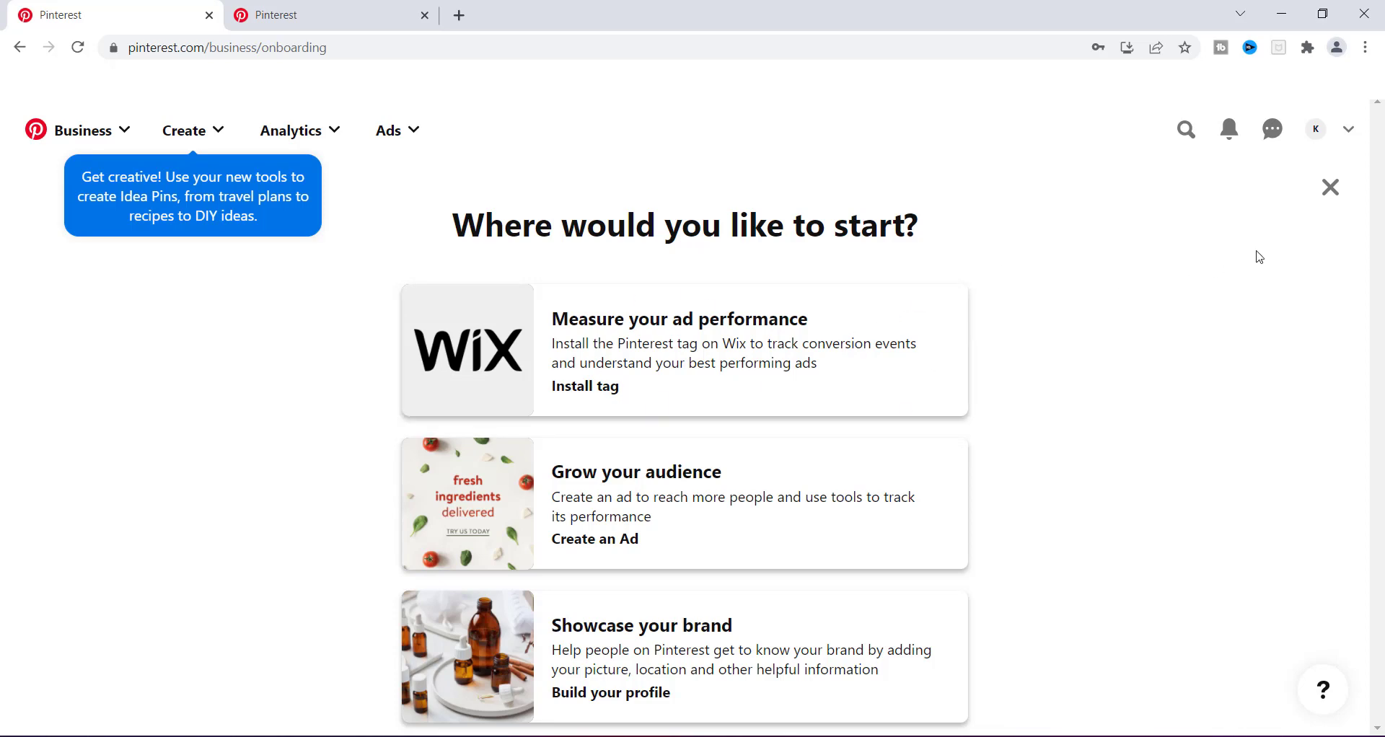
pyautogui.click(1342, 188)
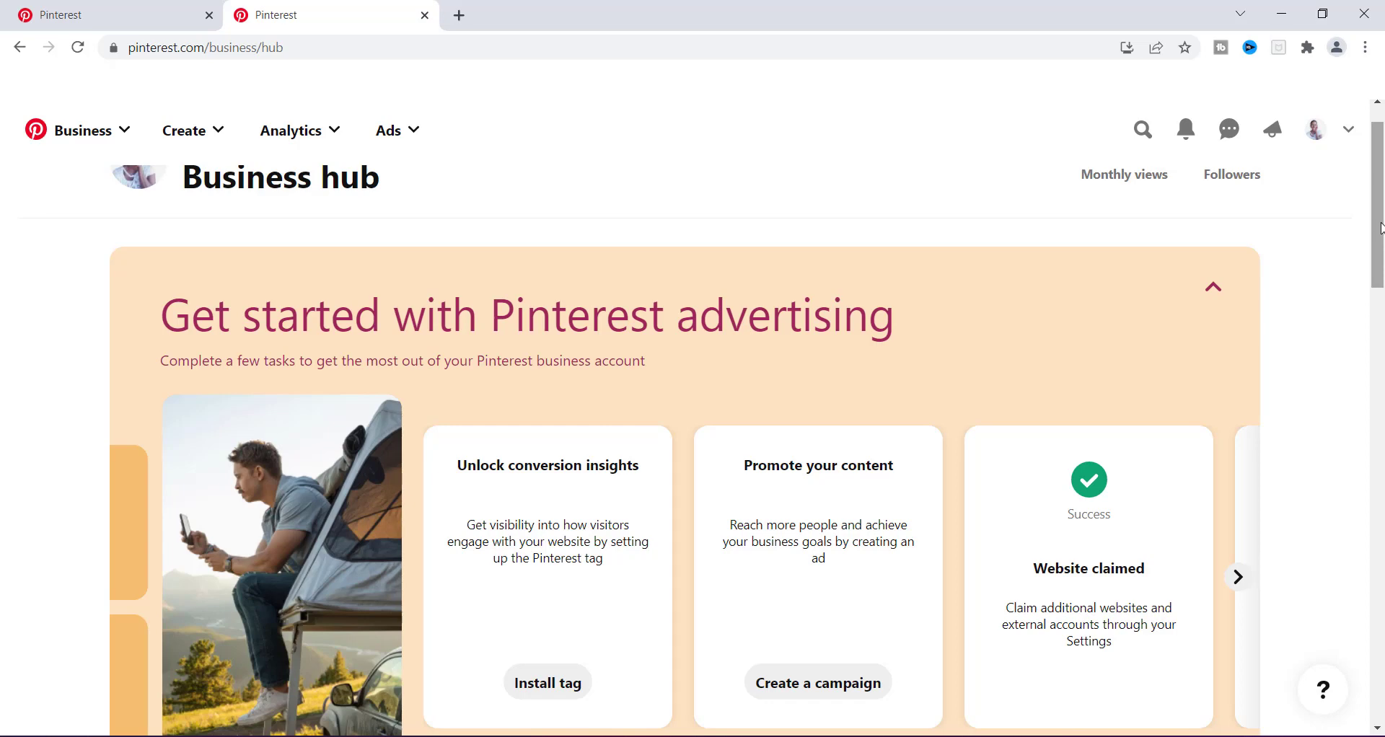
# Step: Look through the existing account's business hub, including the advertising tasks and the performance overview
pyautogui.click(1378, 103)
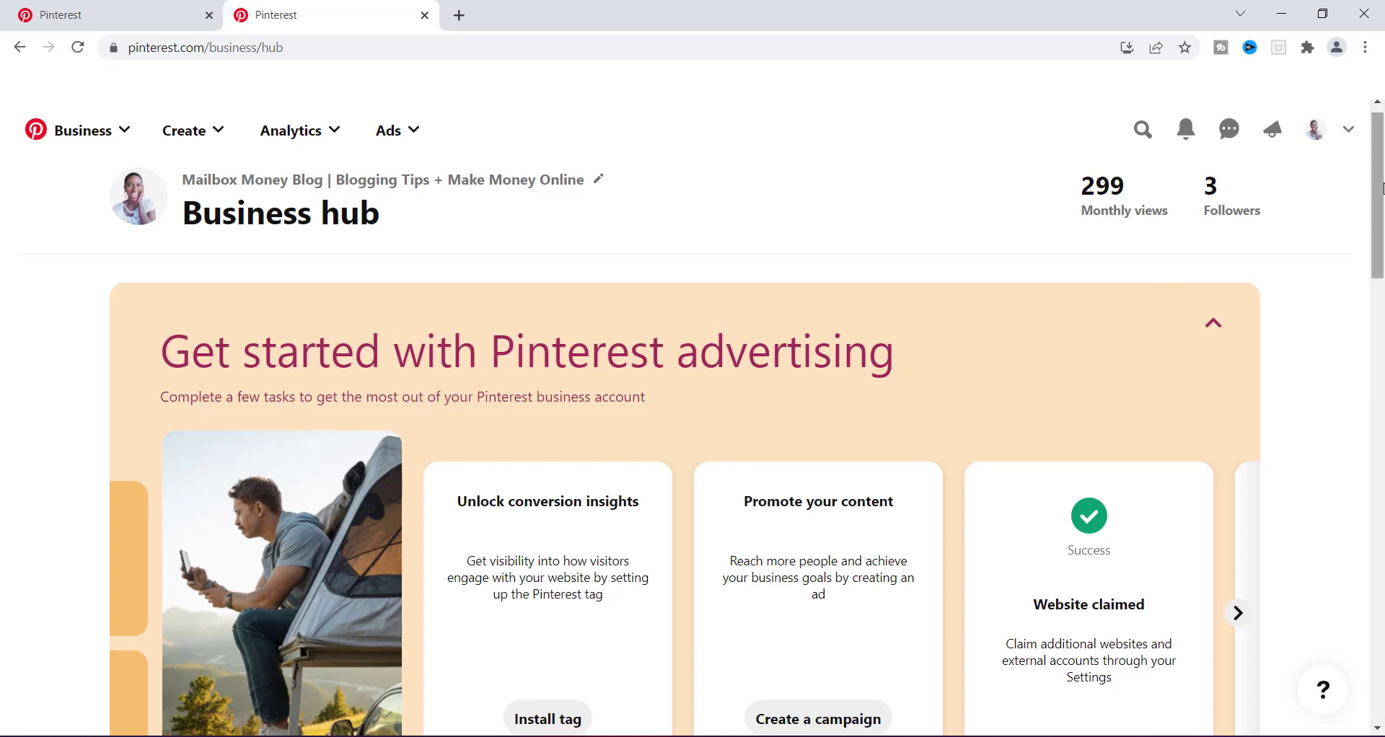
pyautogui.moveTo(1382, 189); pyautogui.dragTo(1371, 373)
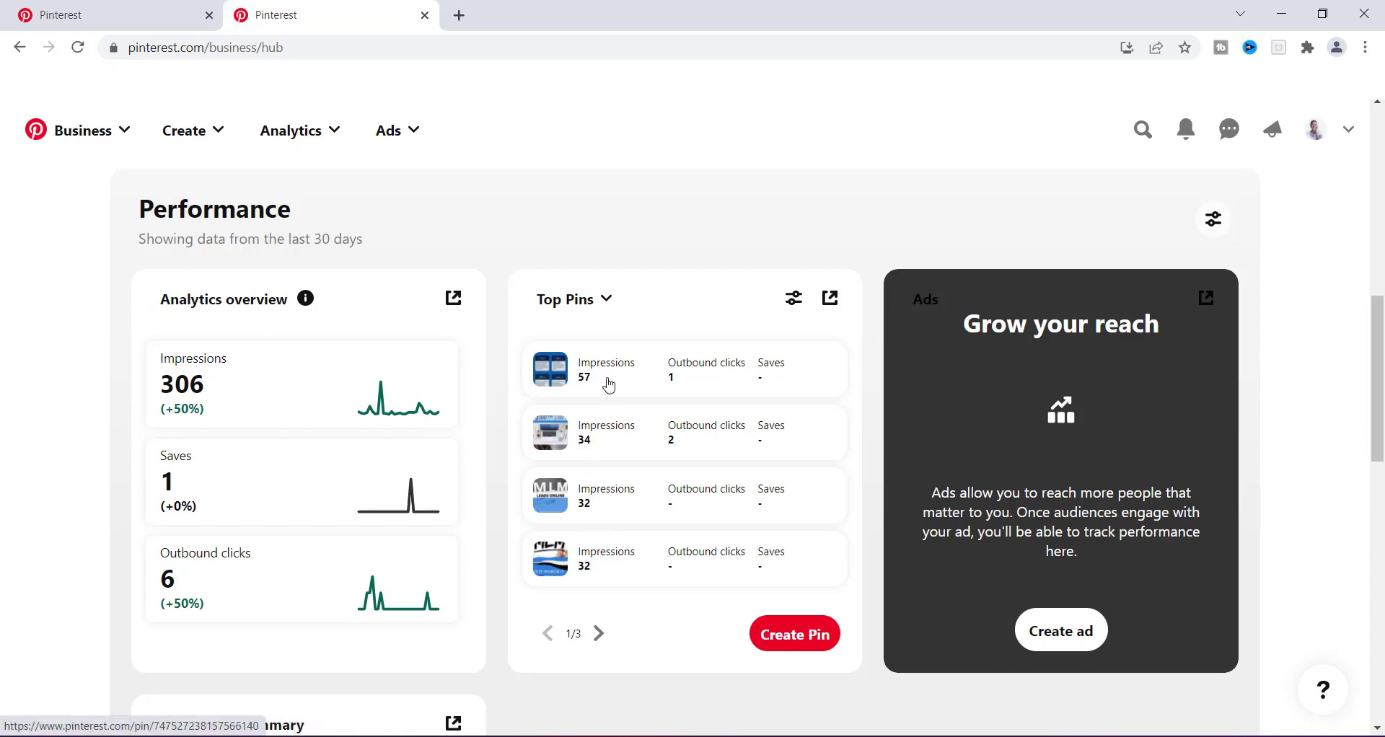
pyautogui.moveTo(1378, 325); pyautogui.dragTo(1380, 143)
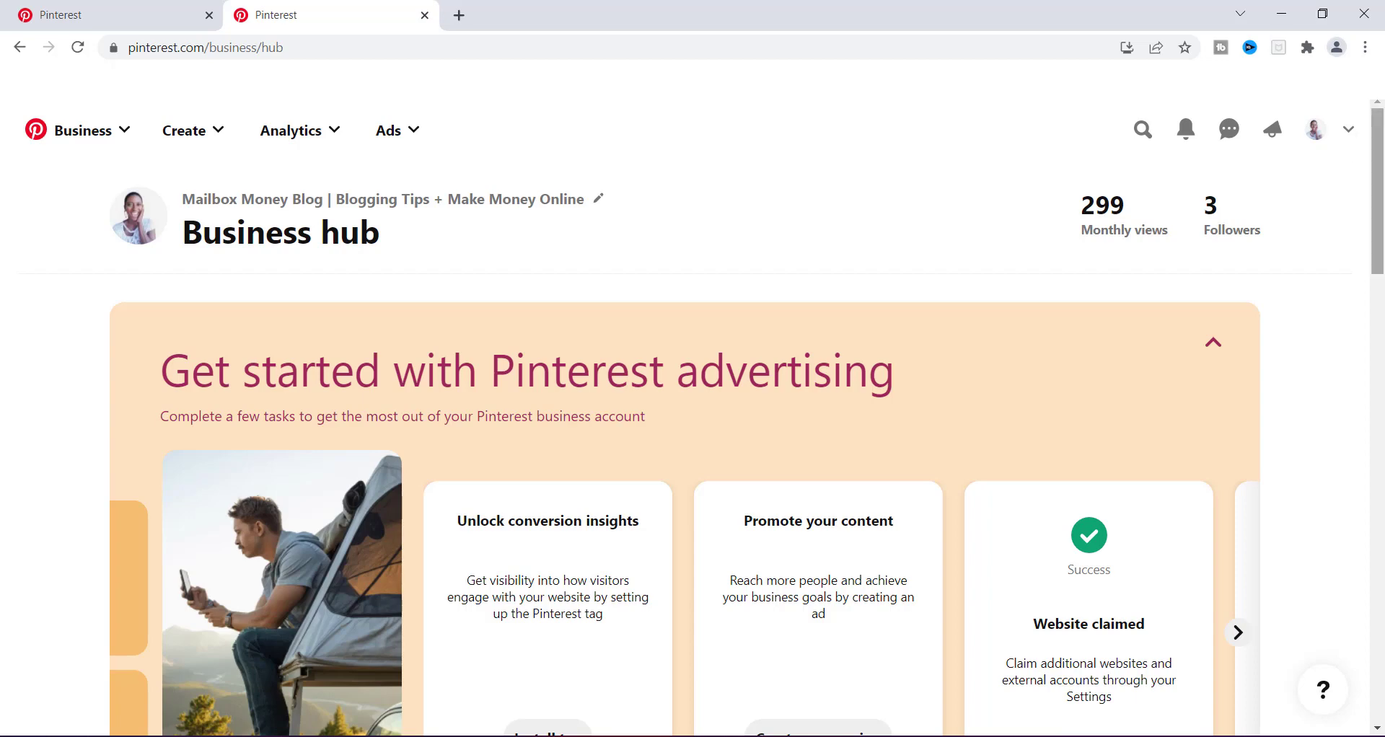
# Step: Open the existing account's settings and review the public profile fields from photo and name down to the contact details
pyautogui.click(1350, 130)
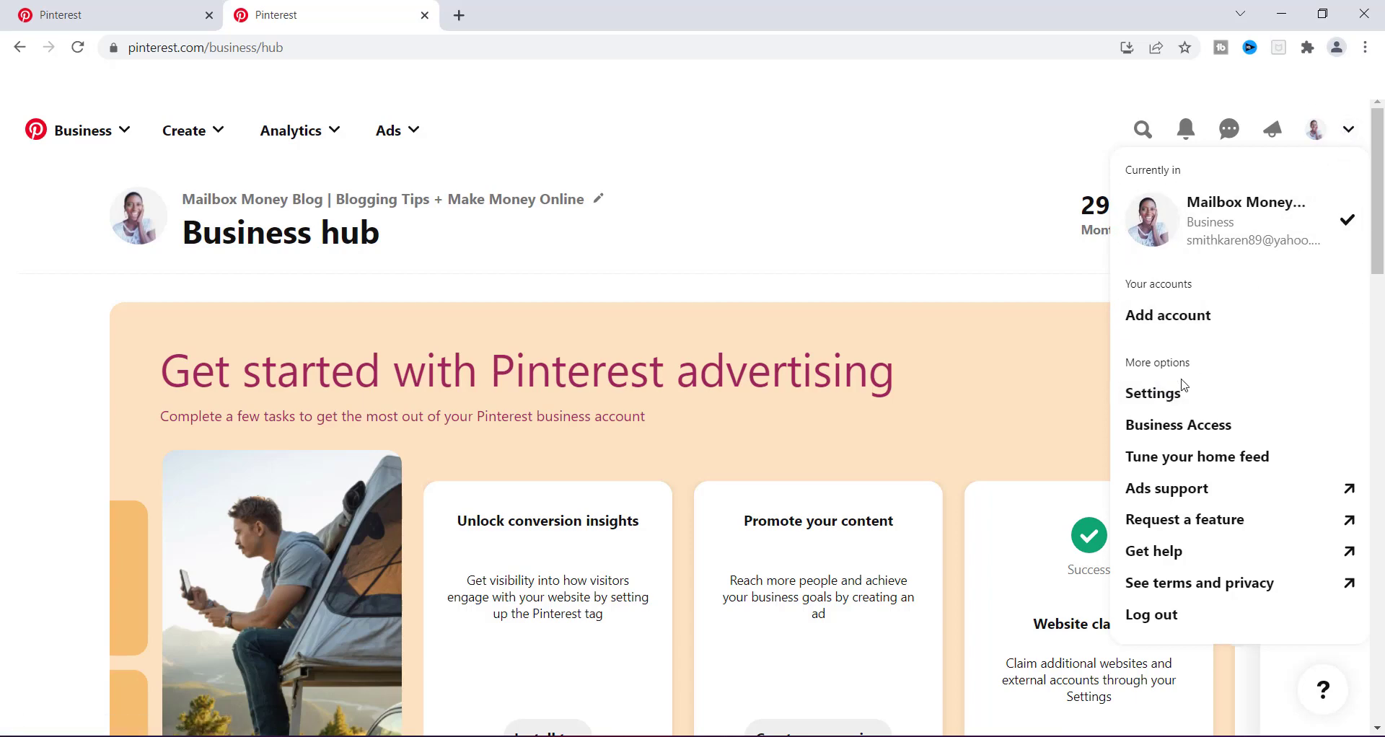
pyautogui.click(1165, 404)
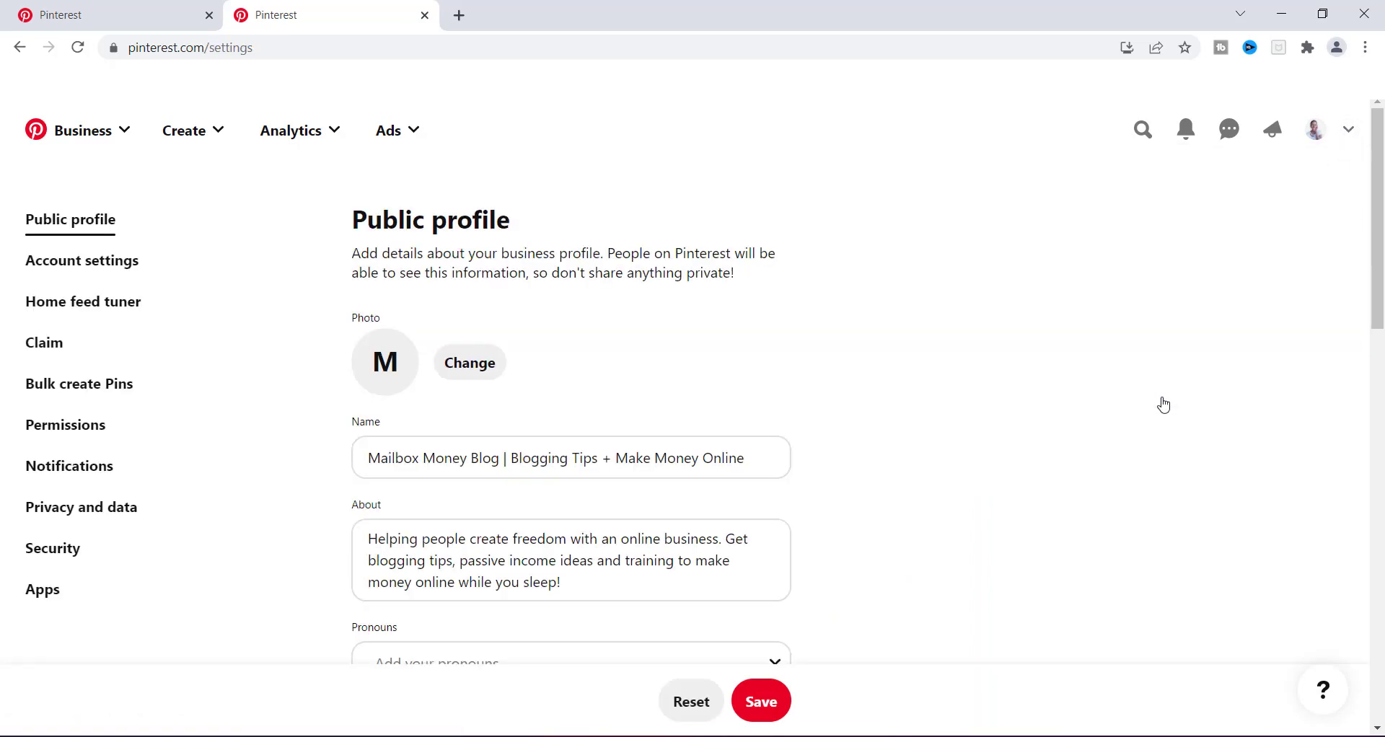
pyautogui.moveTo(1379, 175); pyautogui.dragTo(1377, 145)
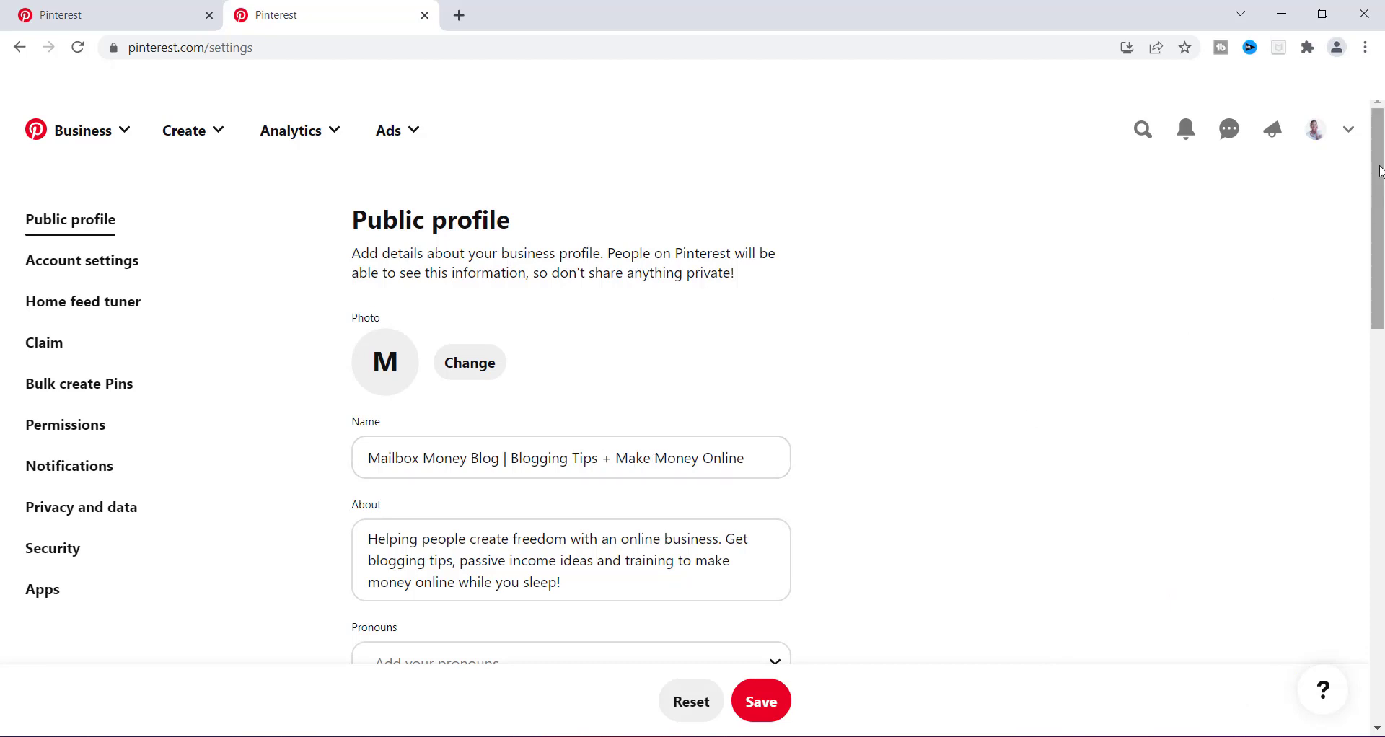
pyautogui.moveTo(1382, 172); pyautogui.dragTo(1382, 206)
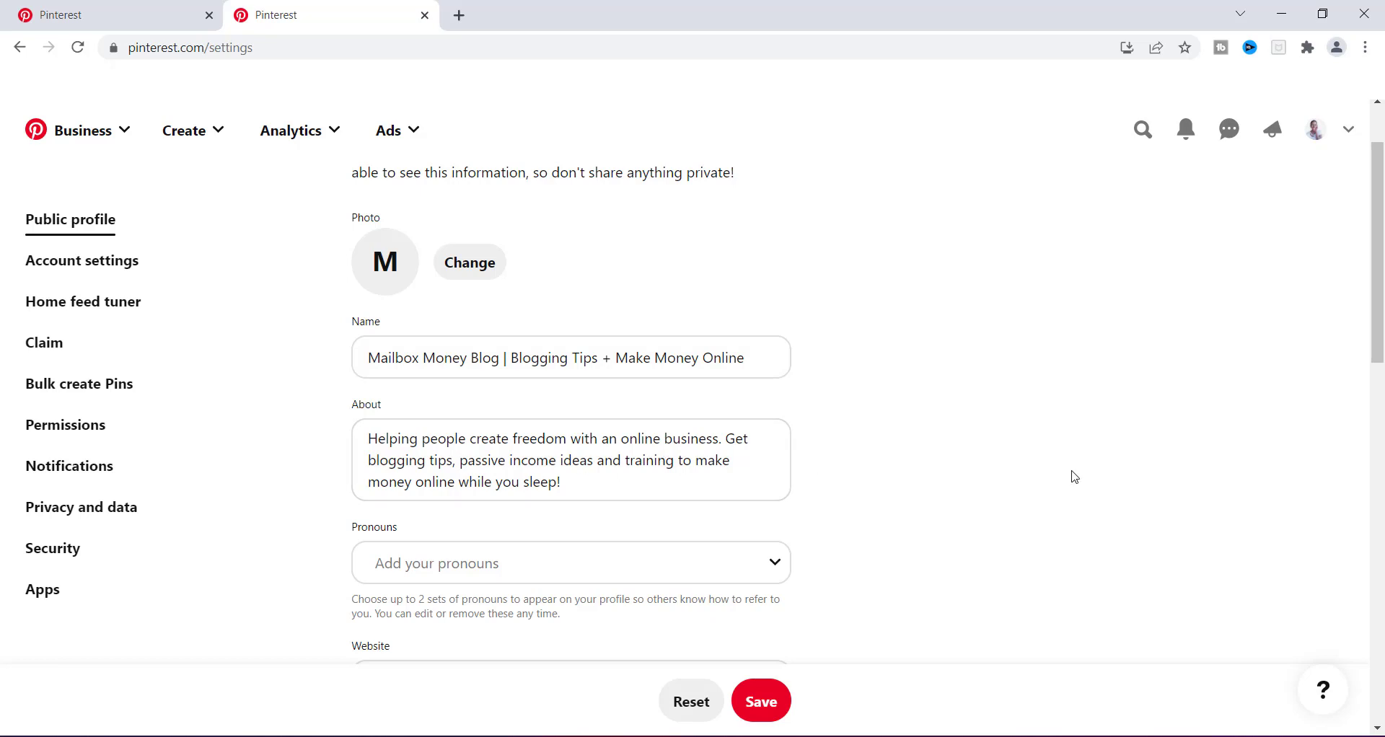
pyautogui.moveTo(1378, 256); pyautogui.dragTo(1382, 354)
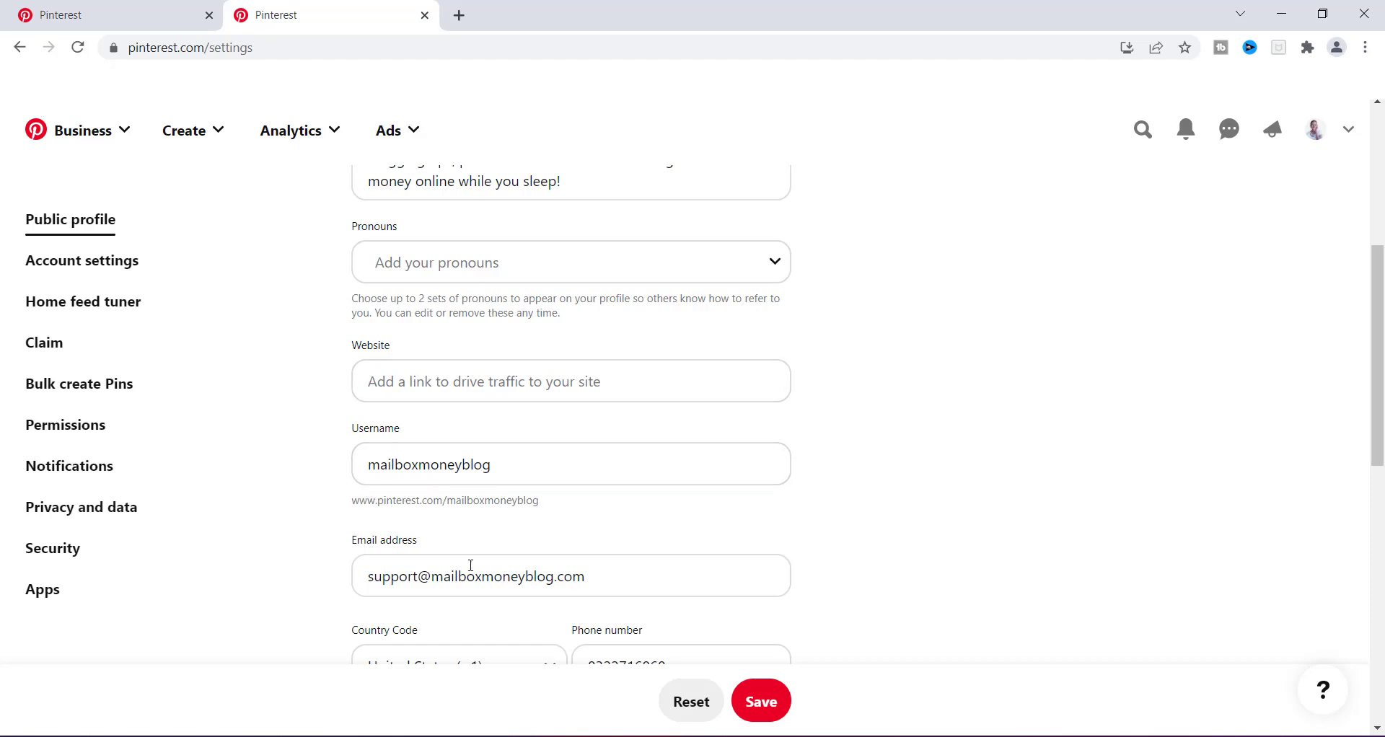
pyautogui.scroll(-7, 1382, 325)
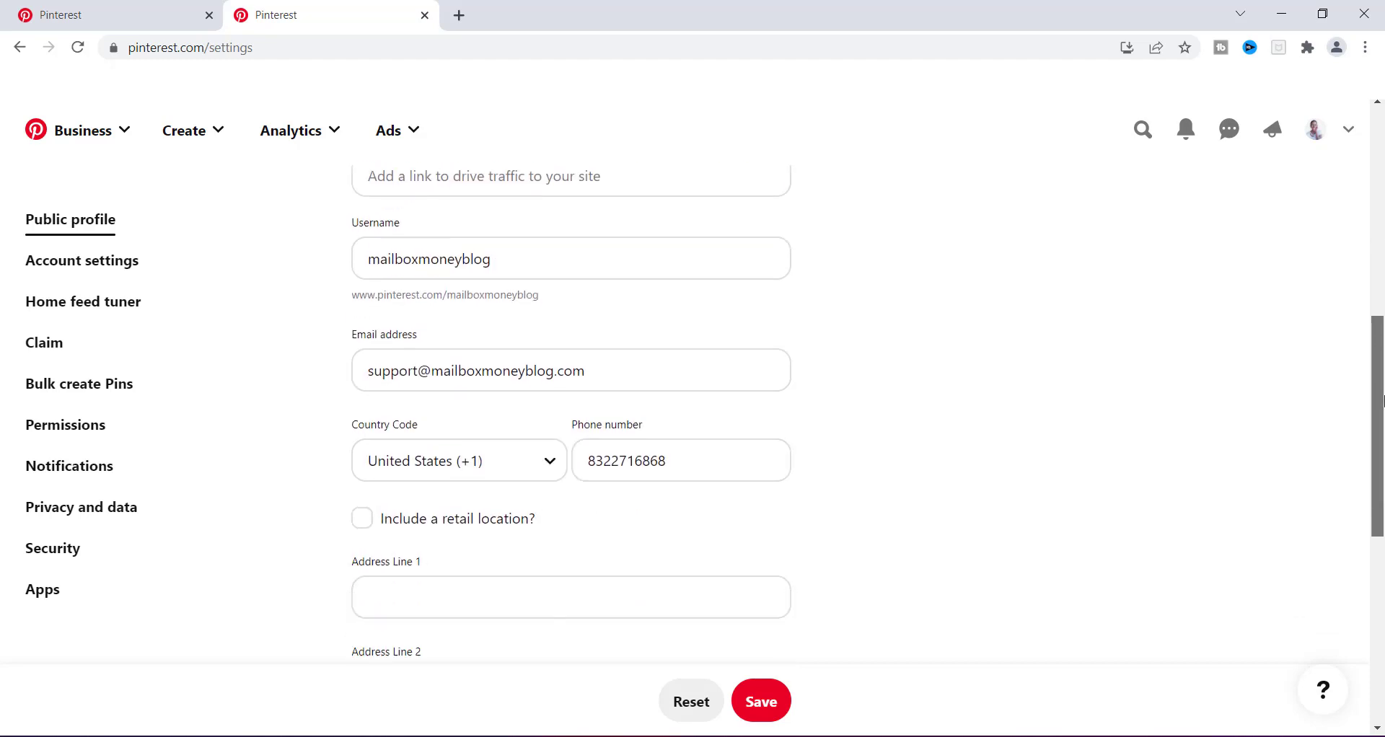
# Step: Finish reviewing the public profile settings and return to the business hub
pyautogui.scroll(13, 856, 310)
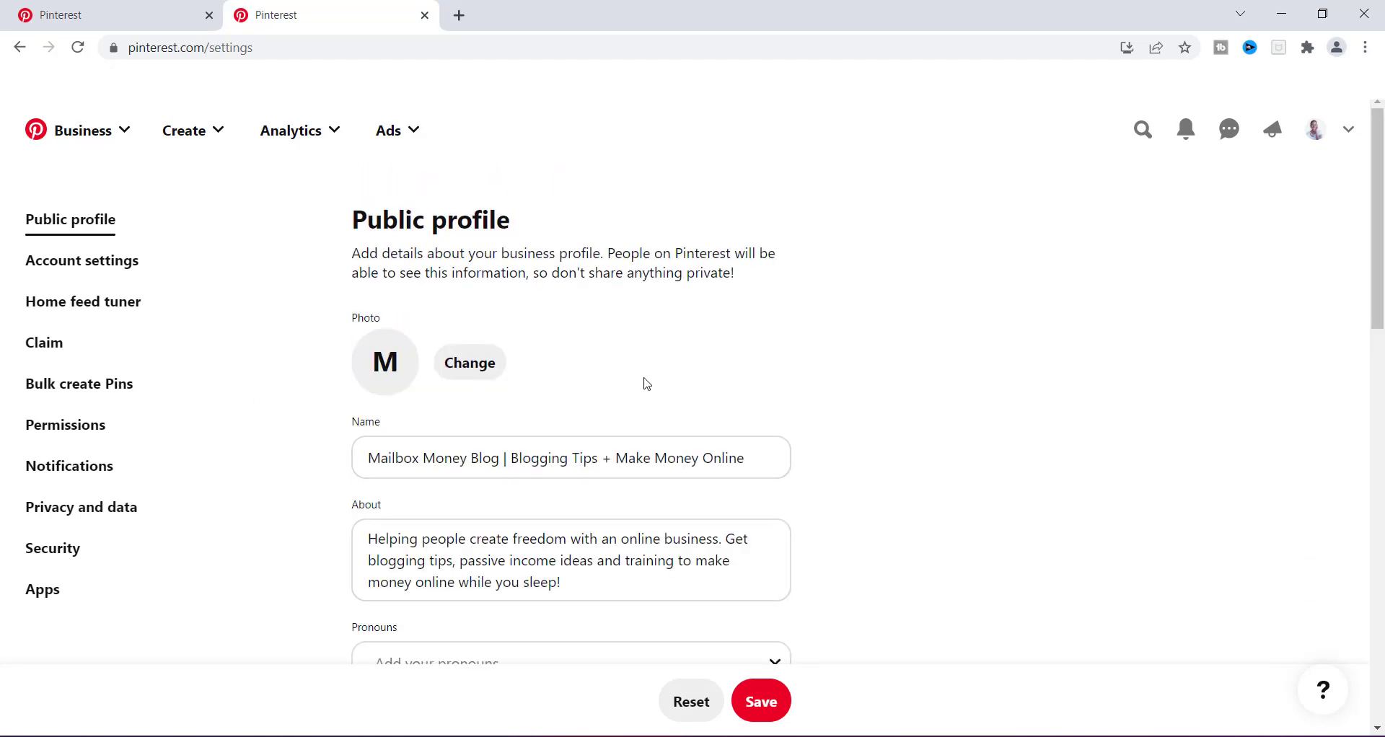
pyautogui.click(116, 132)
pyautogui.click(110, 220)
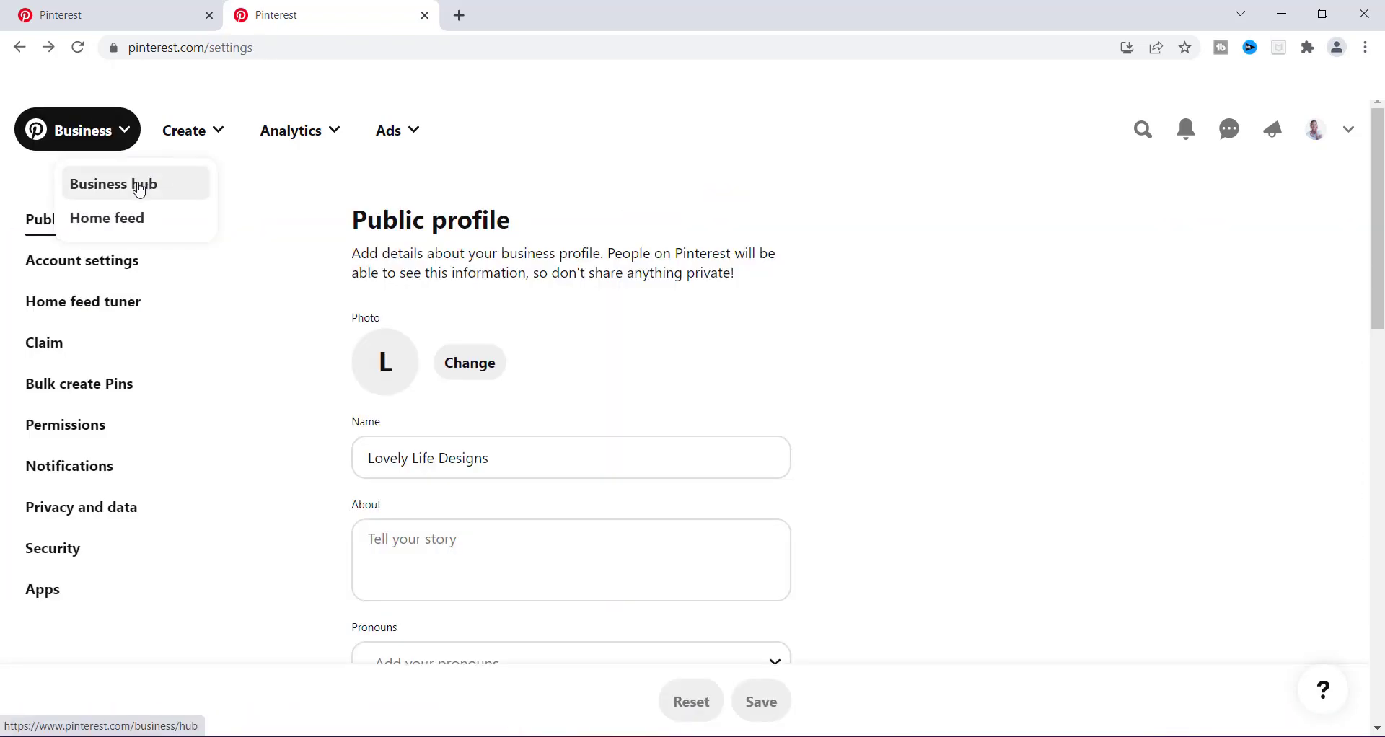
pyautogui.click(140, 191)
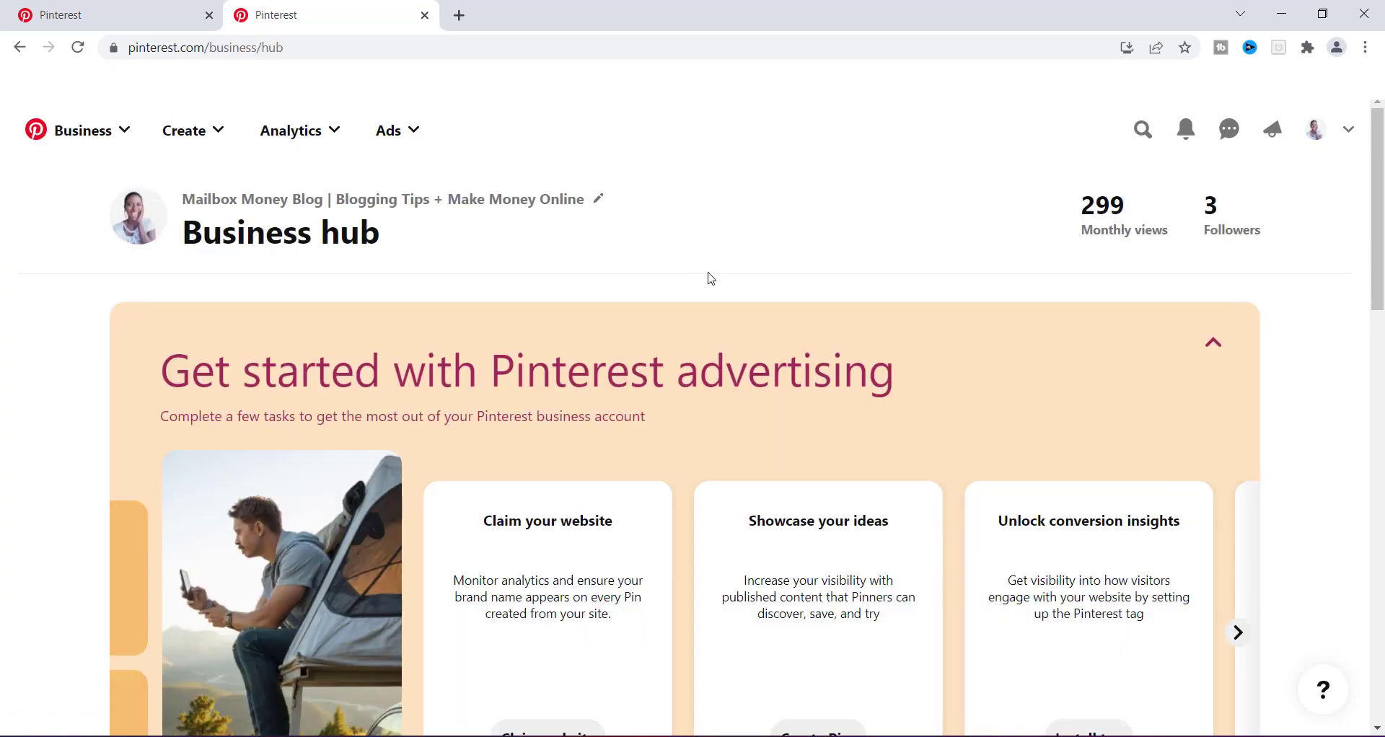
# Step: Open the account's profile page, dismiss the "New look!" tip, and review the cover image, photo, name and bio
pyautogui.click(1317, 135)
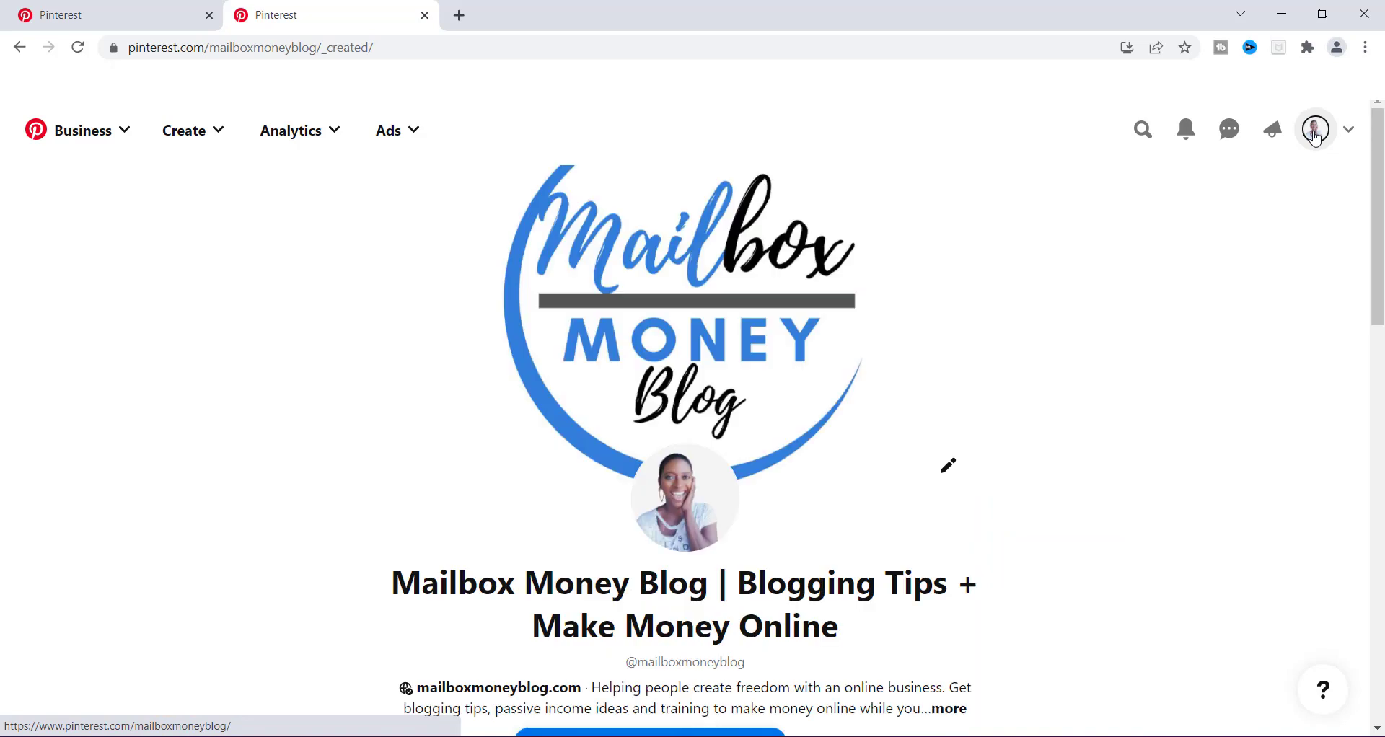
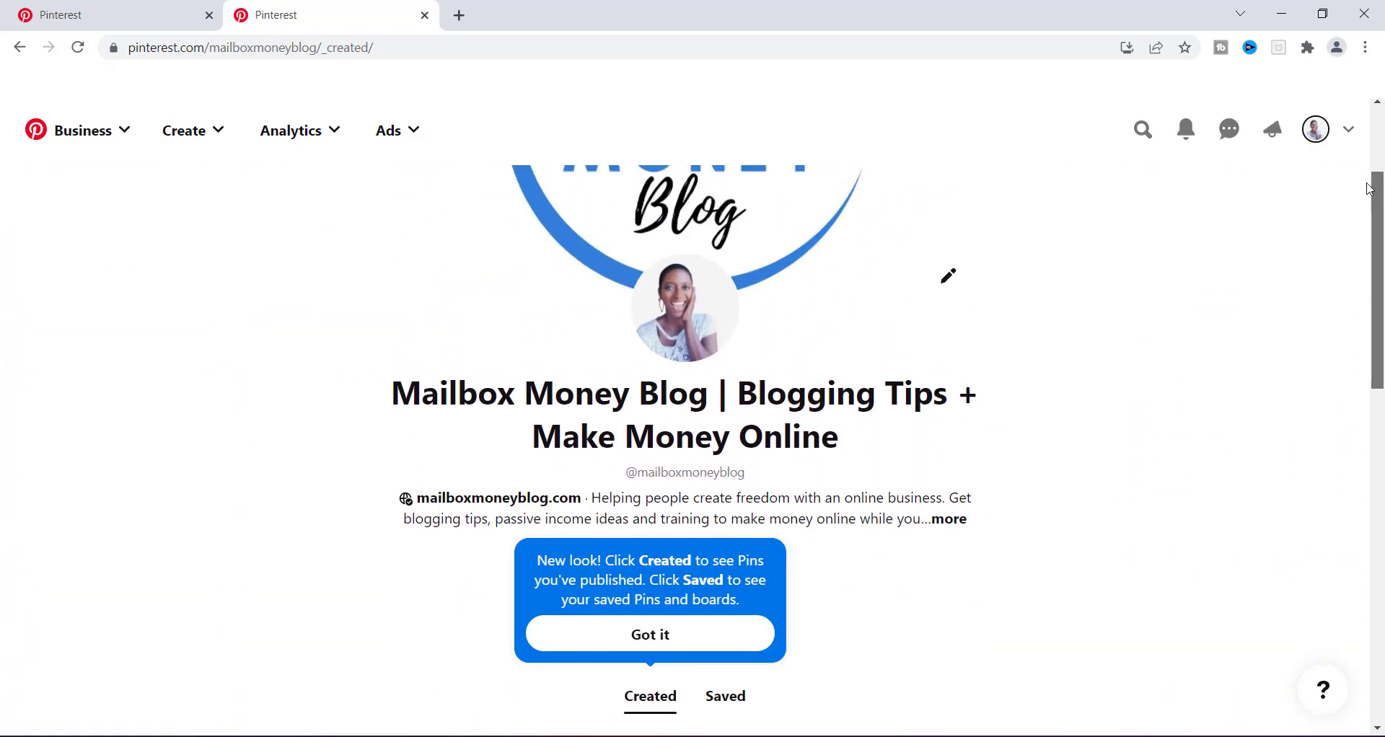
pyautogui.click(584, 638)
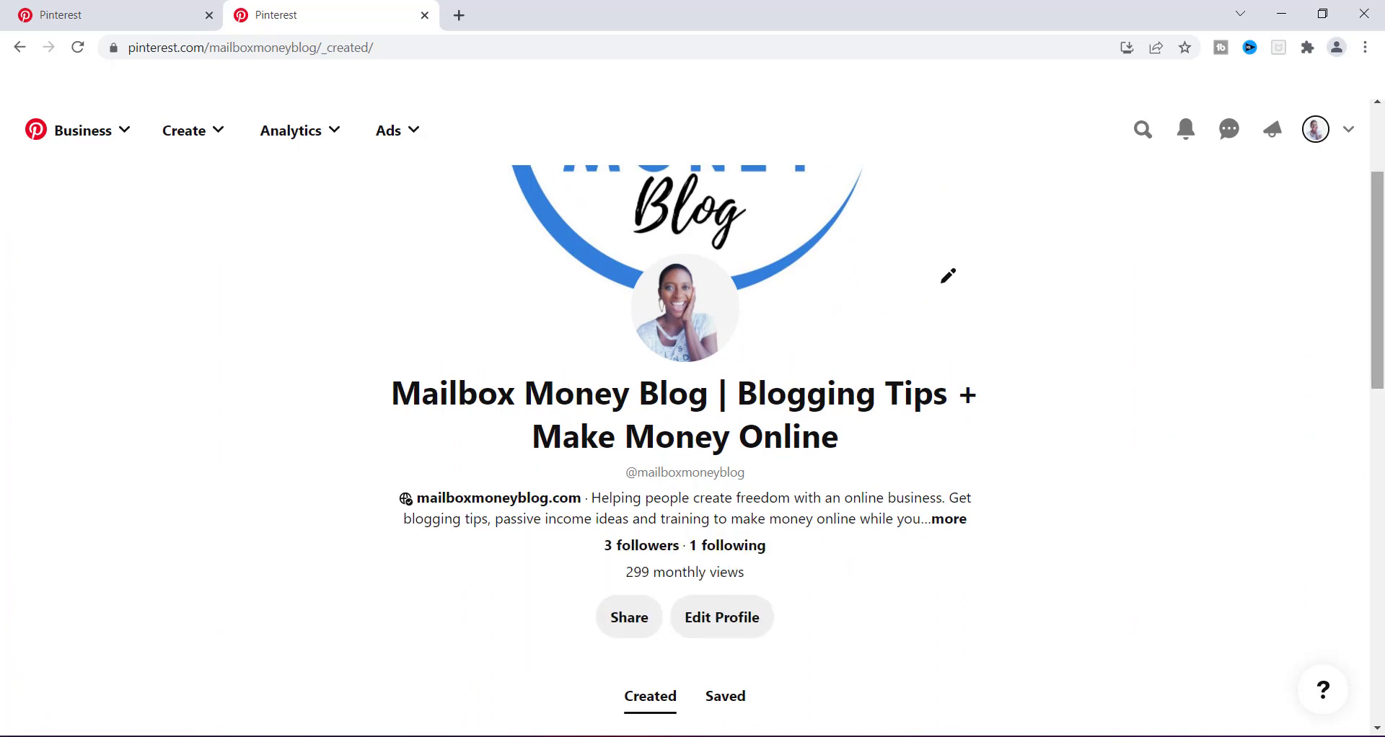
pyautogui.moveTo(1381, 308); pyautogui.dragTo(1376, 205)
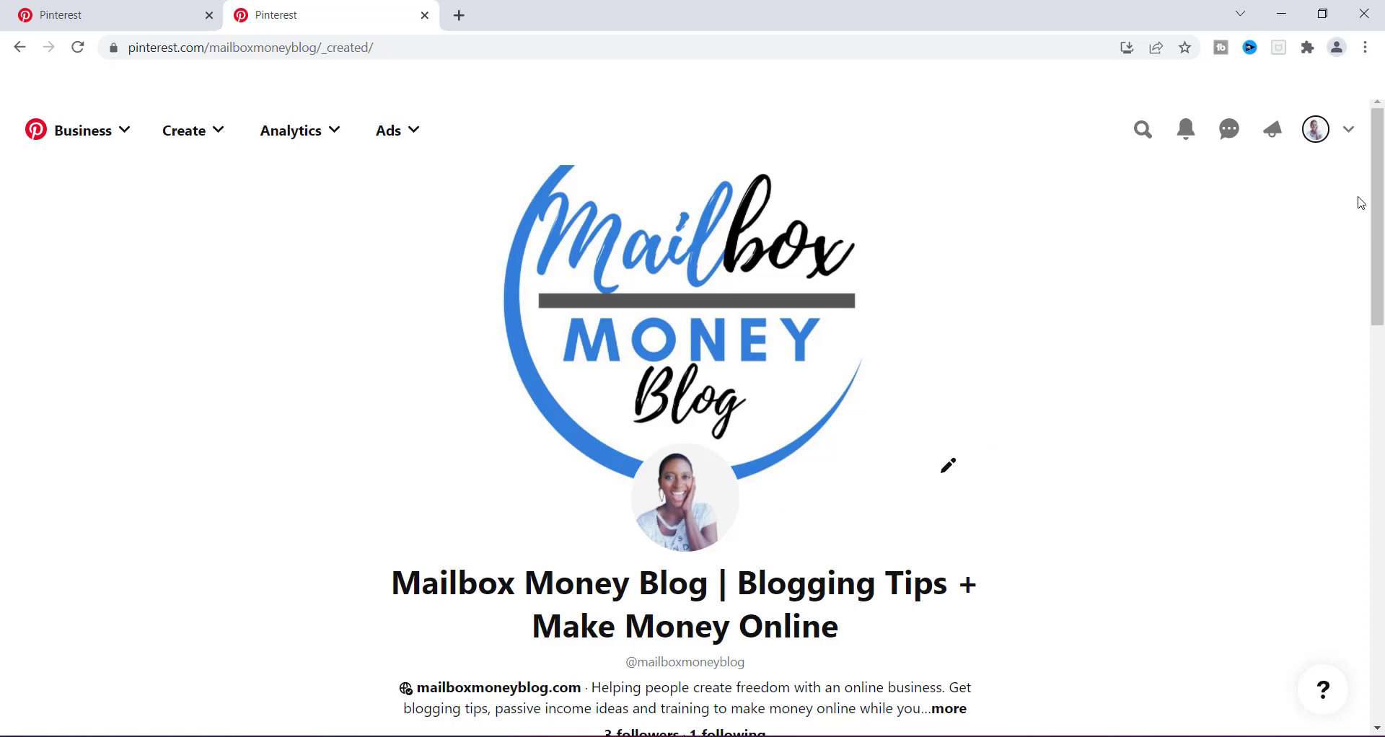
pyautogui.moveTo(1377, 181); pyautogui.dragTo(1380, 255)
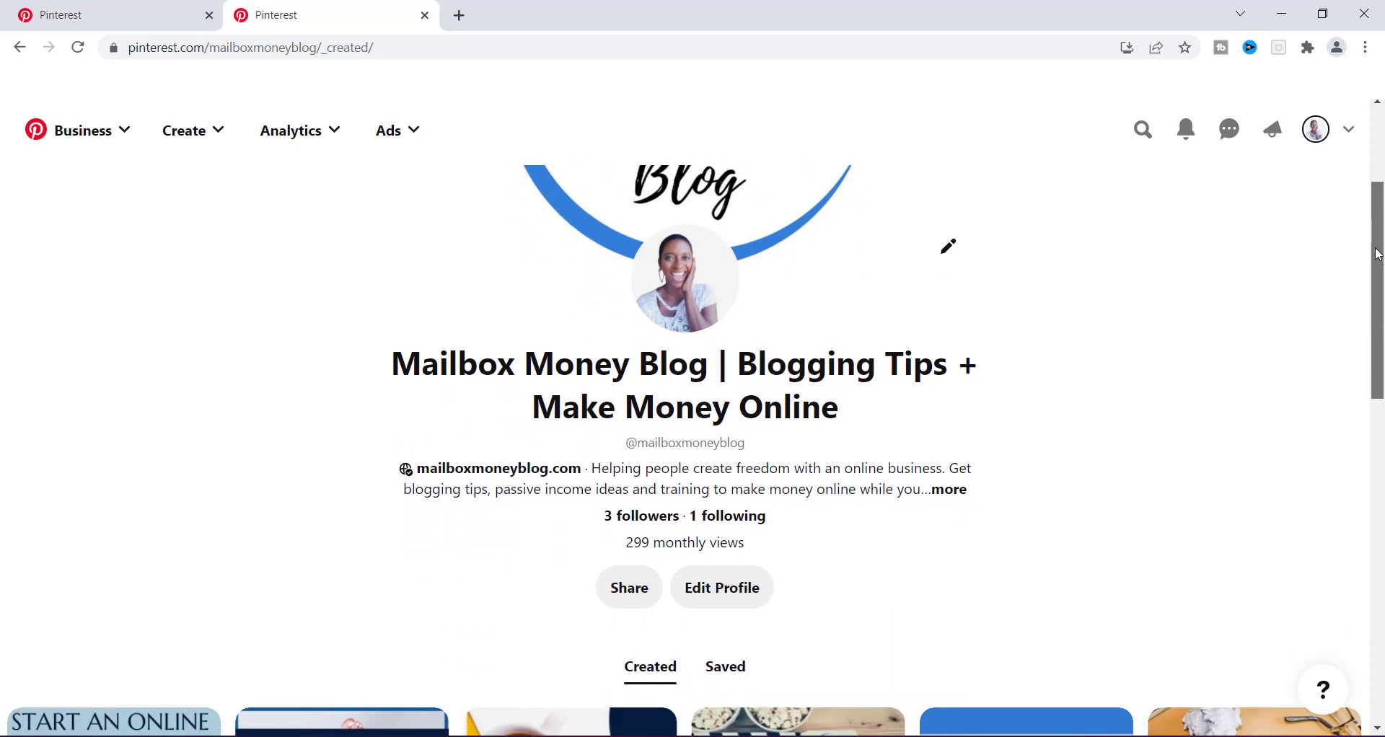
pyautogui.moveTo(1379, 255); pyautogui.dragTo(1380, 245)
pyautogui.scroll(1, 432, 519)
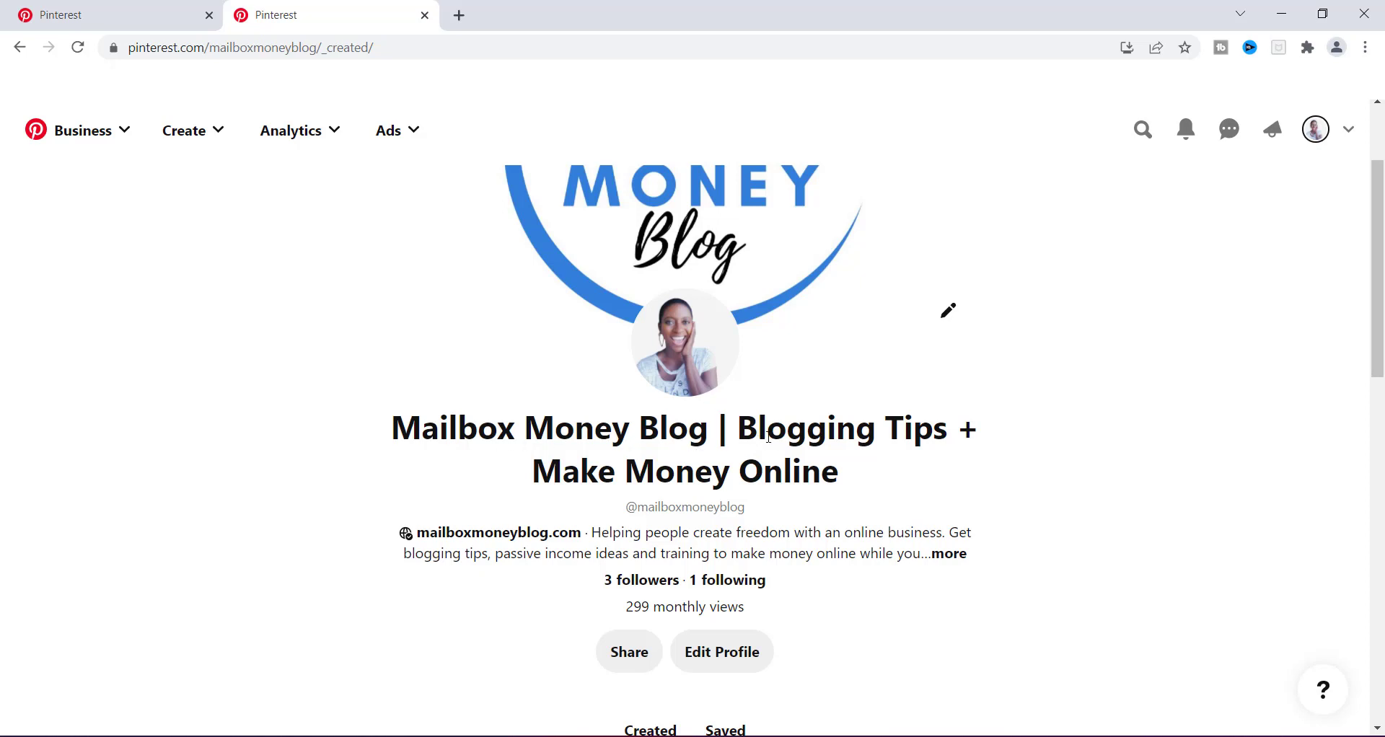
# Step: Search within All Pins for "travel blog" to examine the keyword suggestions, and close the search
pyautogui.click(1143, 135)
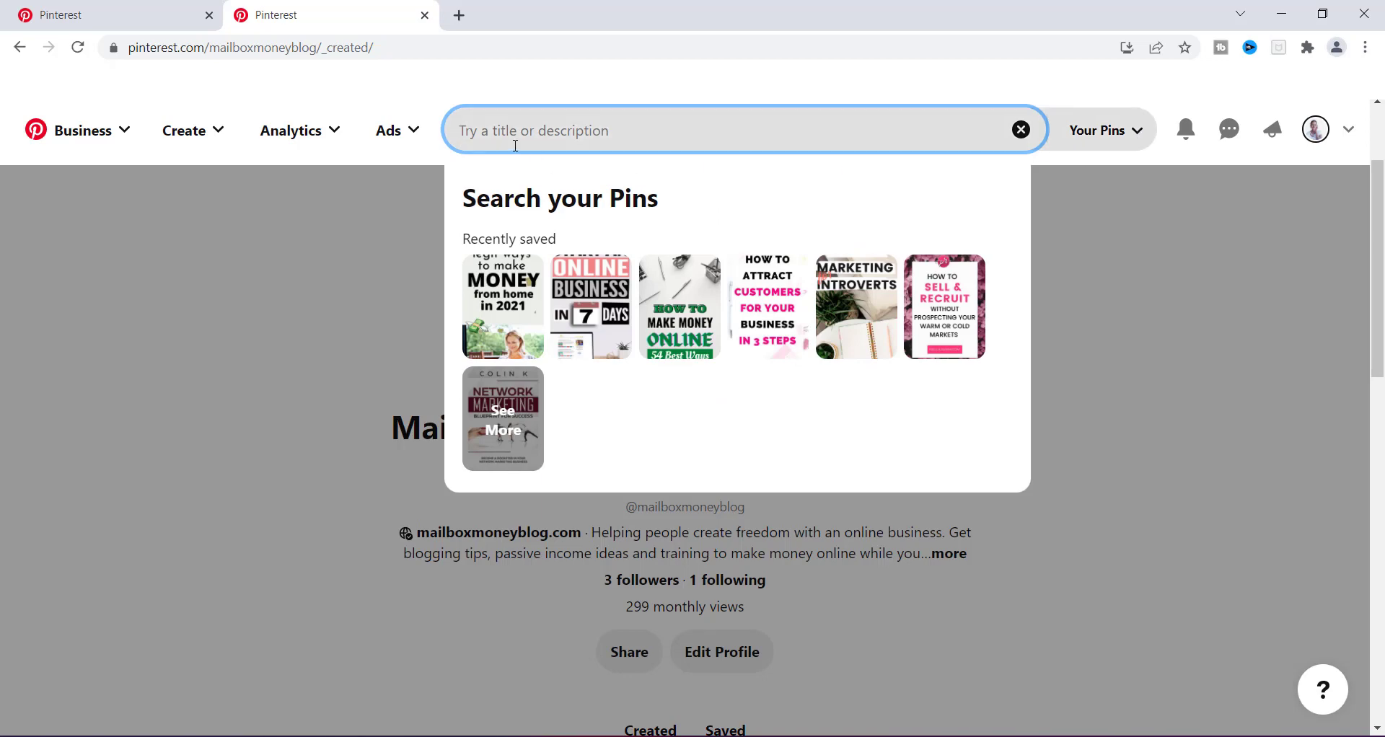
pyautogui.click(1138, 132)
pyautogui.click(1144, 135)
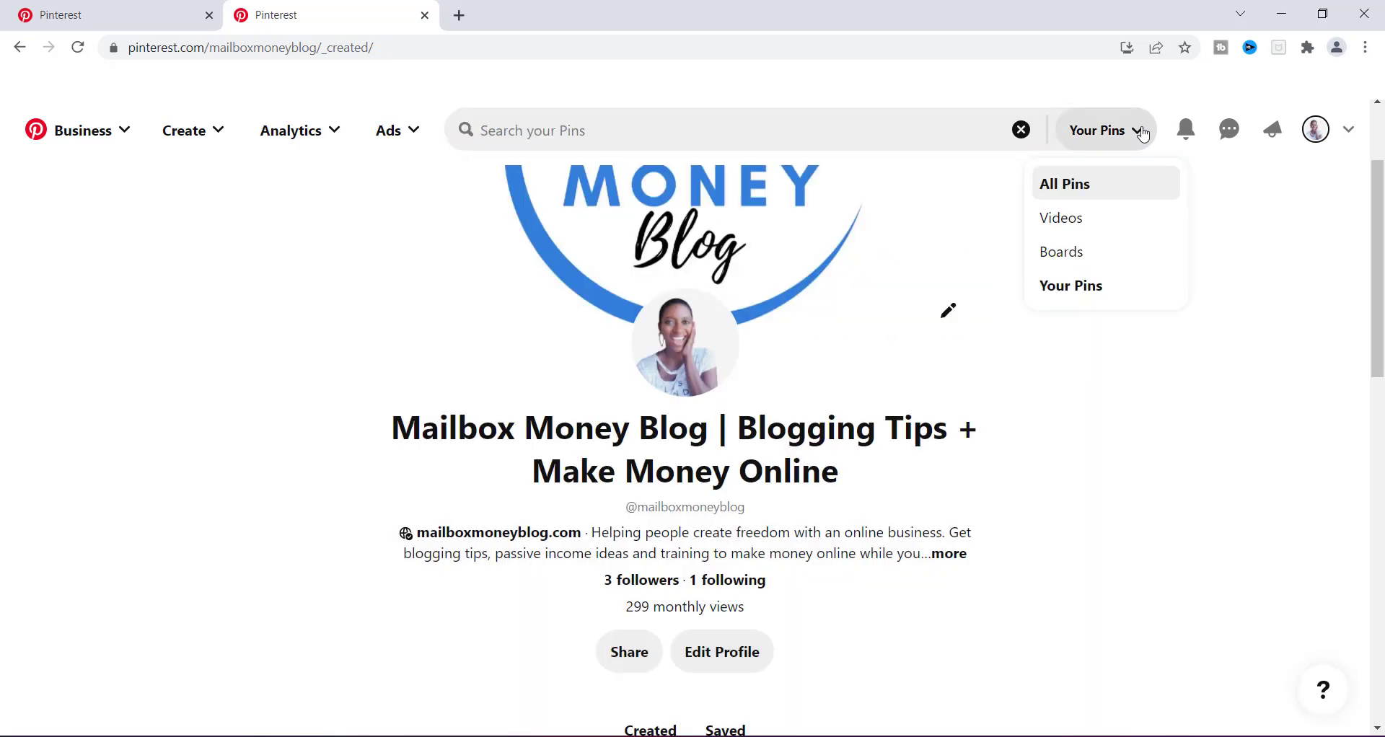
pyautogui.click(1062, 185)
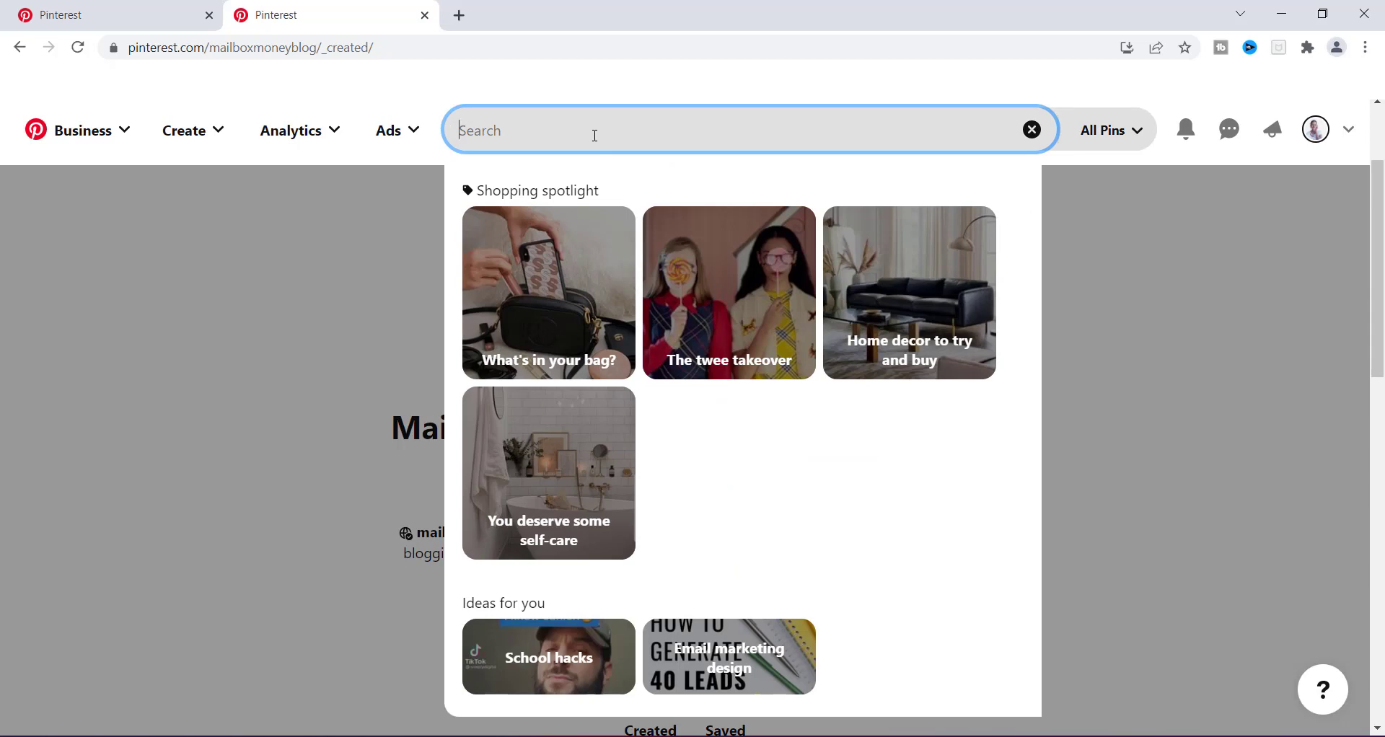
pyautogui.write('travel')
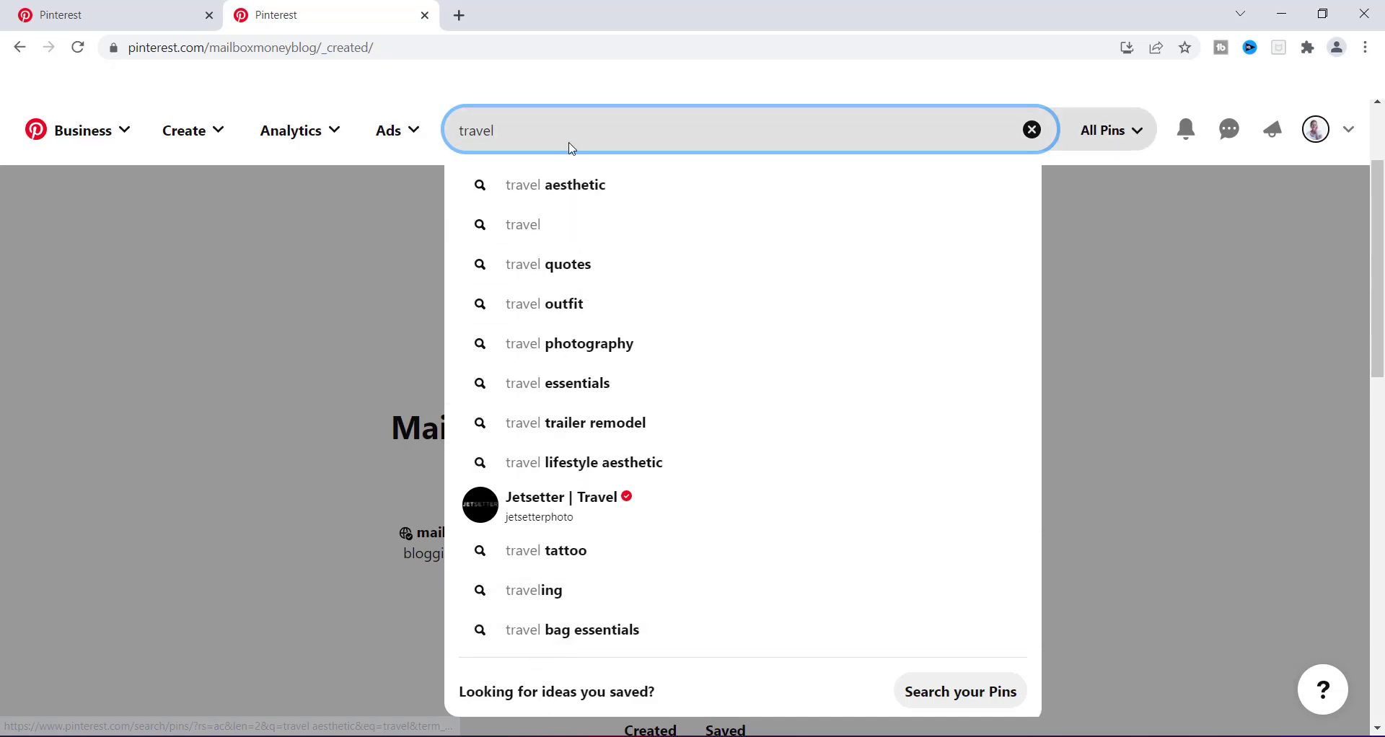
pyautogui.write('blog')
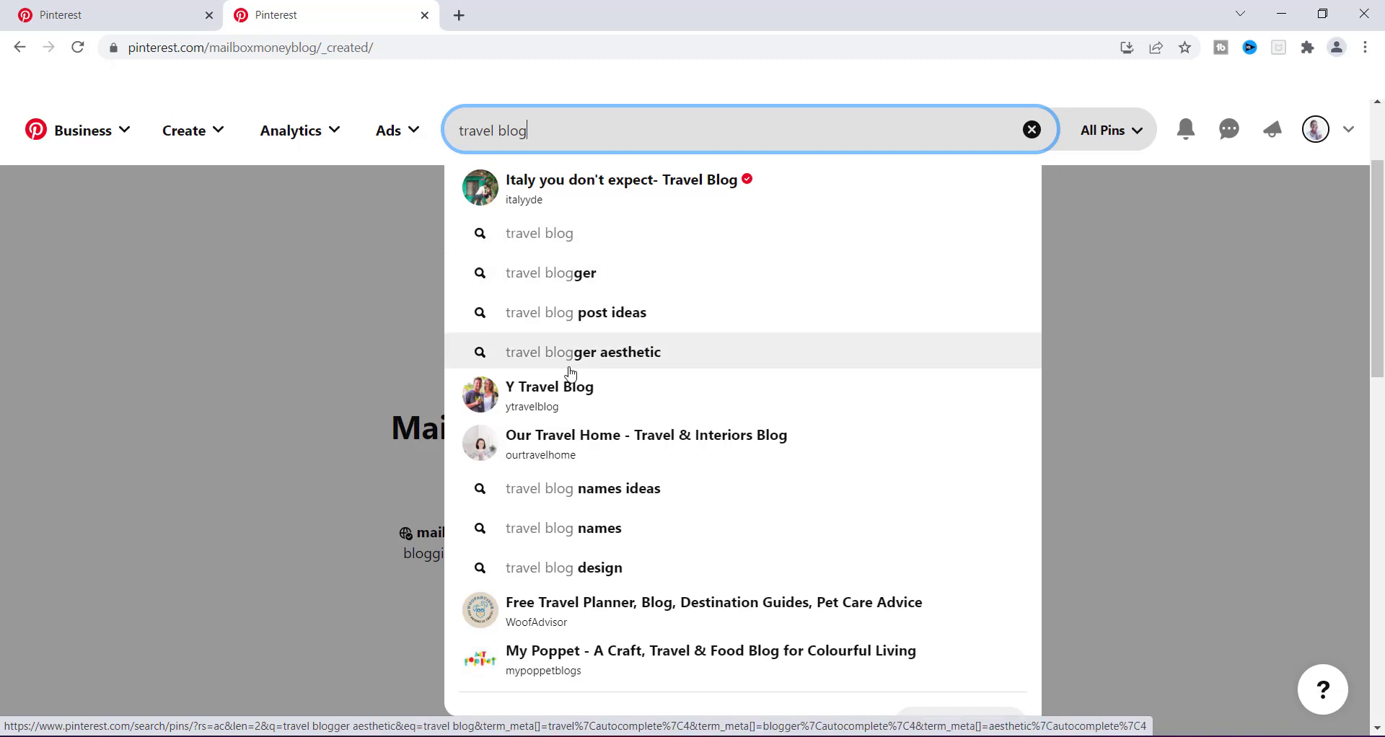
pyautogui.click(1033, 130)
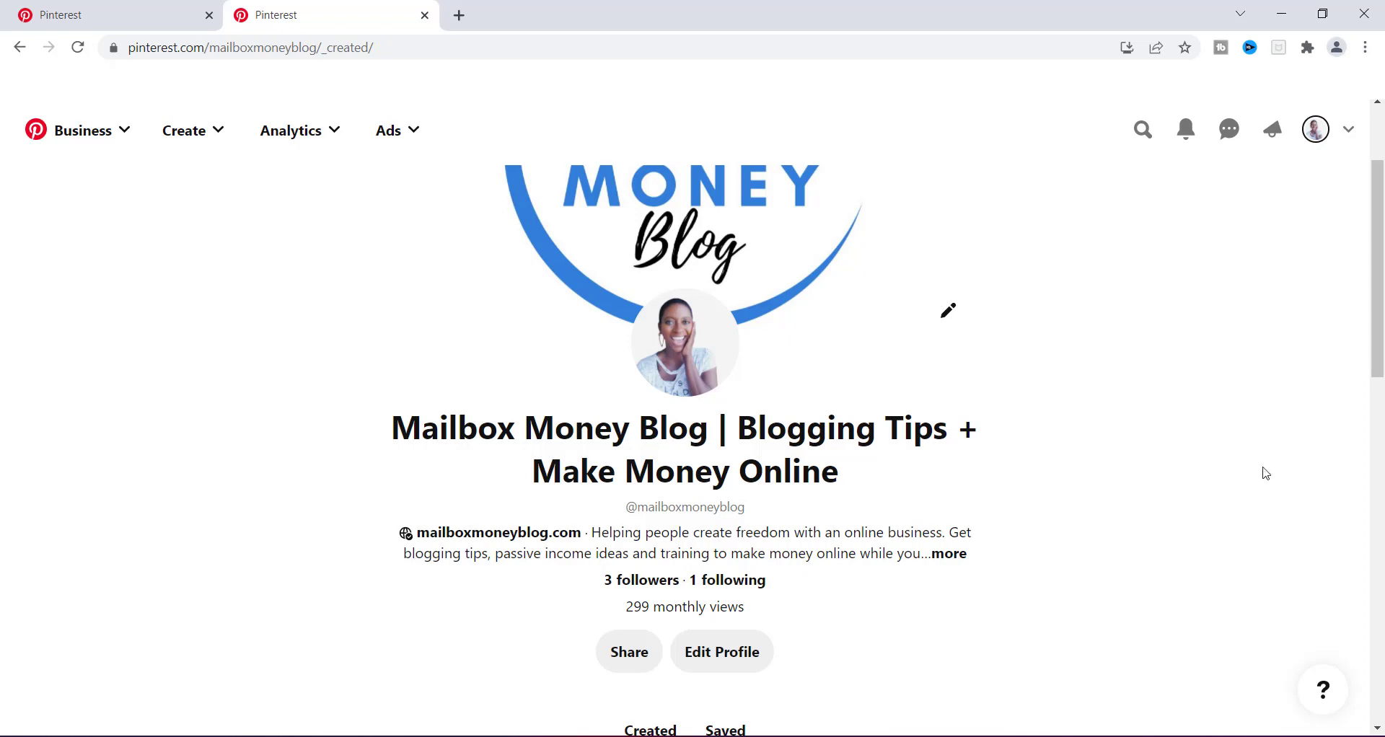
# Step: Look over the profile page's header and bio, briefly opening the profile editor and returning to the page
pyautogui.moveTo(1381, 304)
pyautogui.mouseDown()
pyautogui.moveTo(1382, 362)
pyautogui.moveTo(1383, 305)
pyautogui.mouseUp()
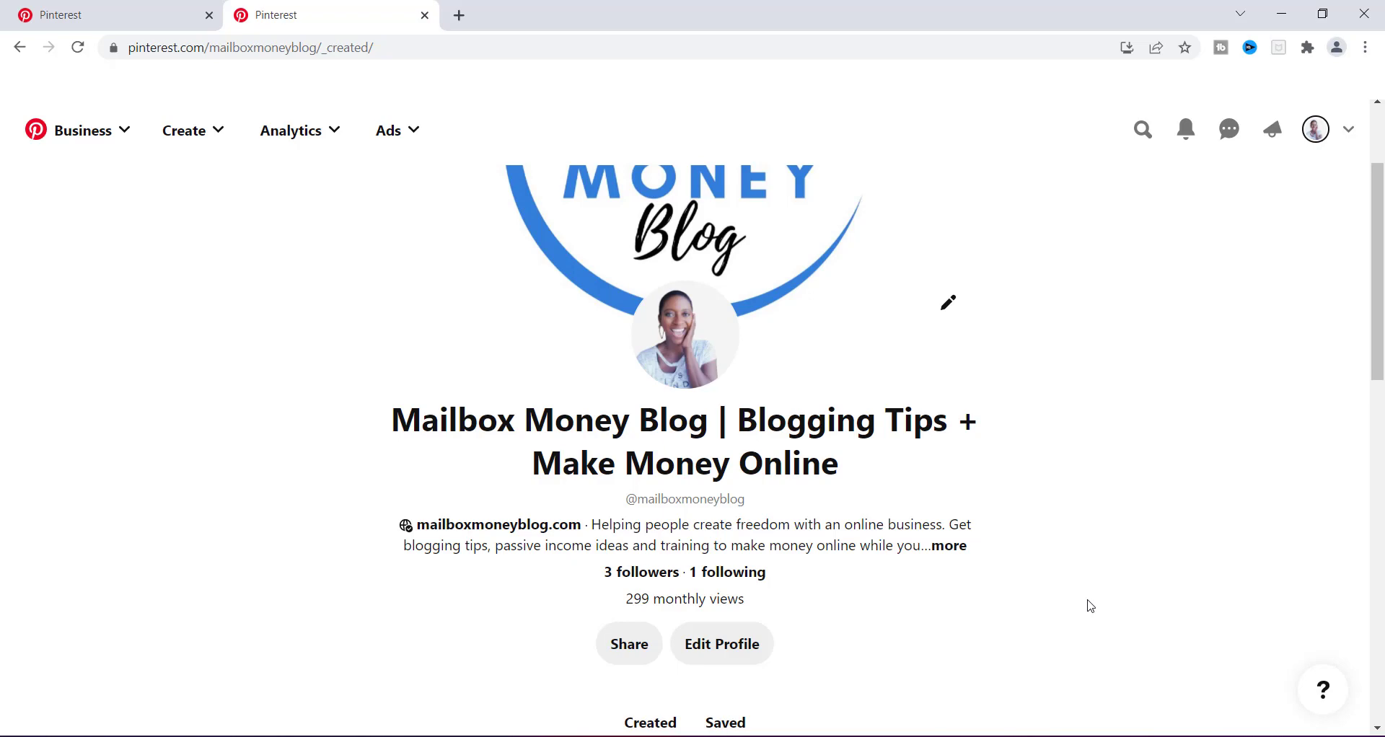
pyautogui.moveTo(1380, 348); pyautogui.dragTo(1382, 292)
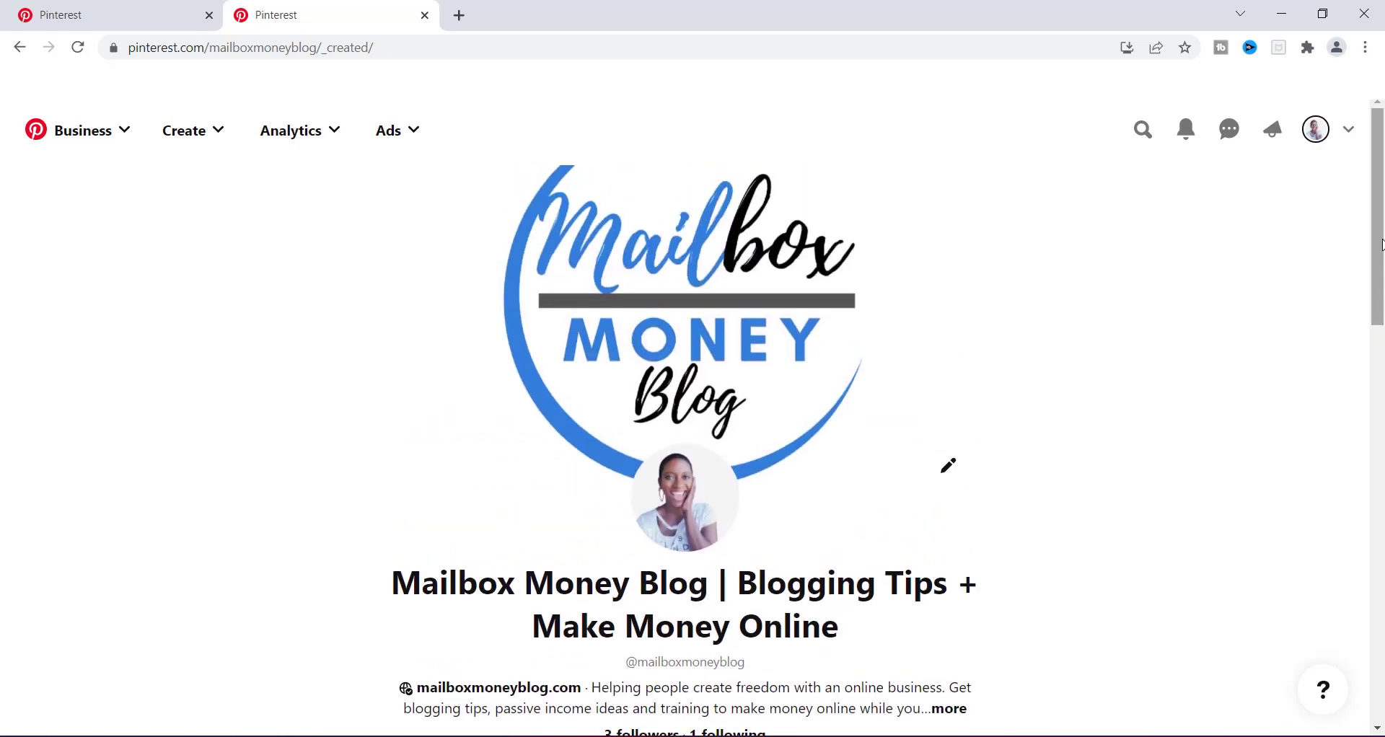
pyautogui.moveTo(1381, 246); pyautogui.dragTo(1378, 308)
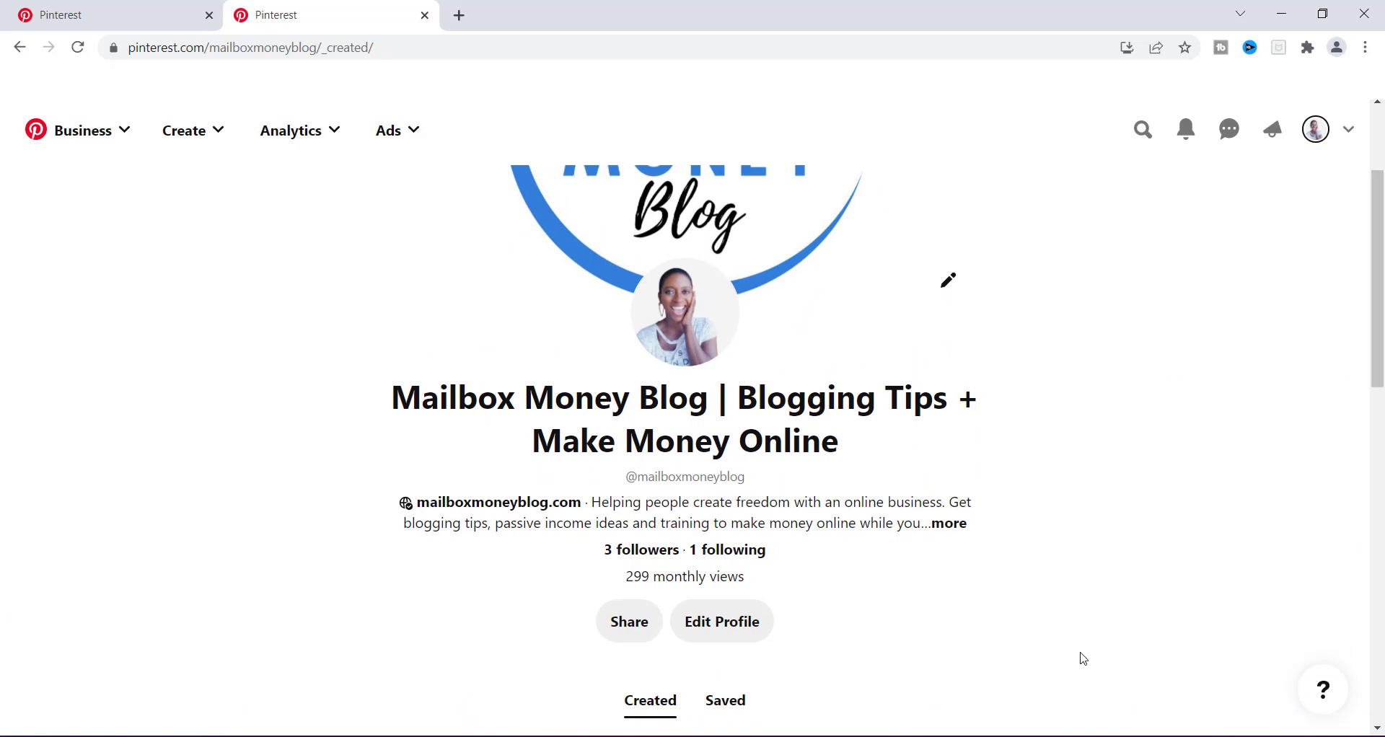
pyautogui.click(744, 631)
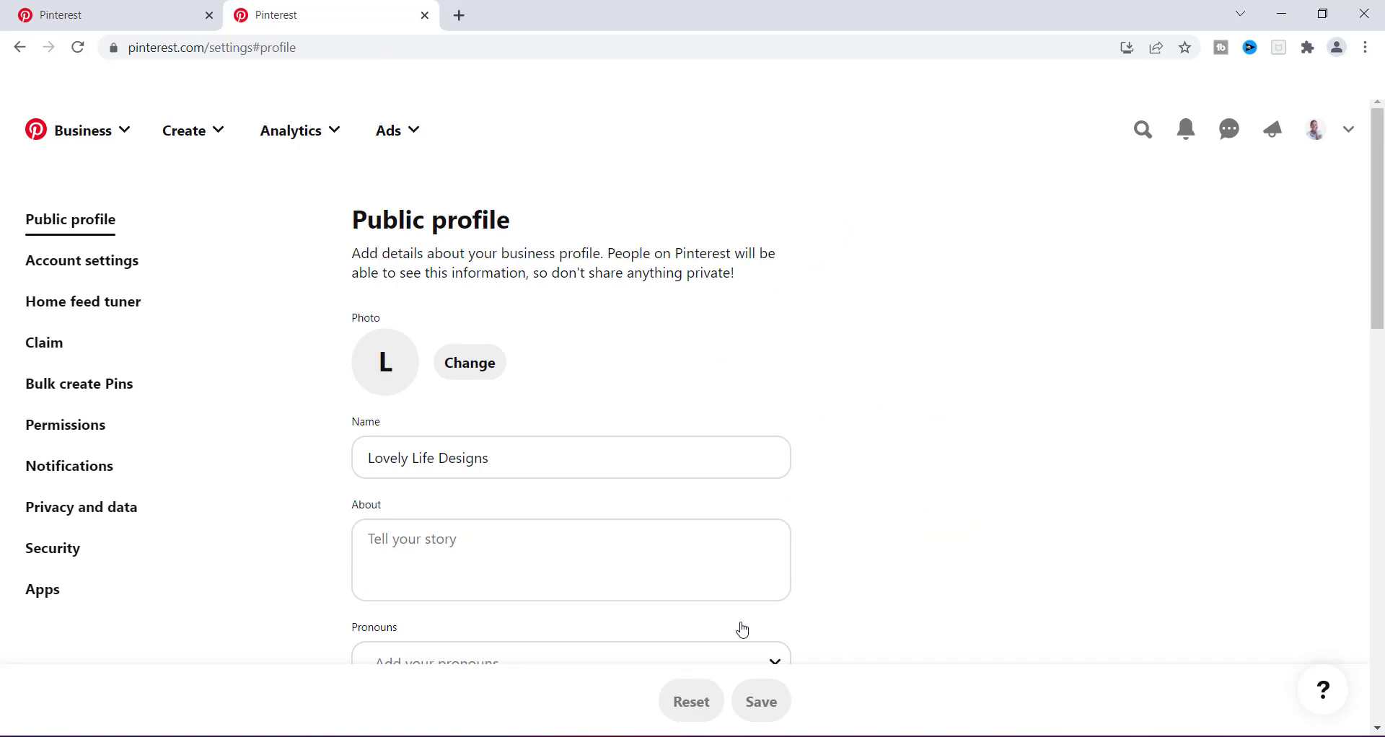
pyautogui.click(19, 47)
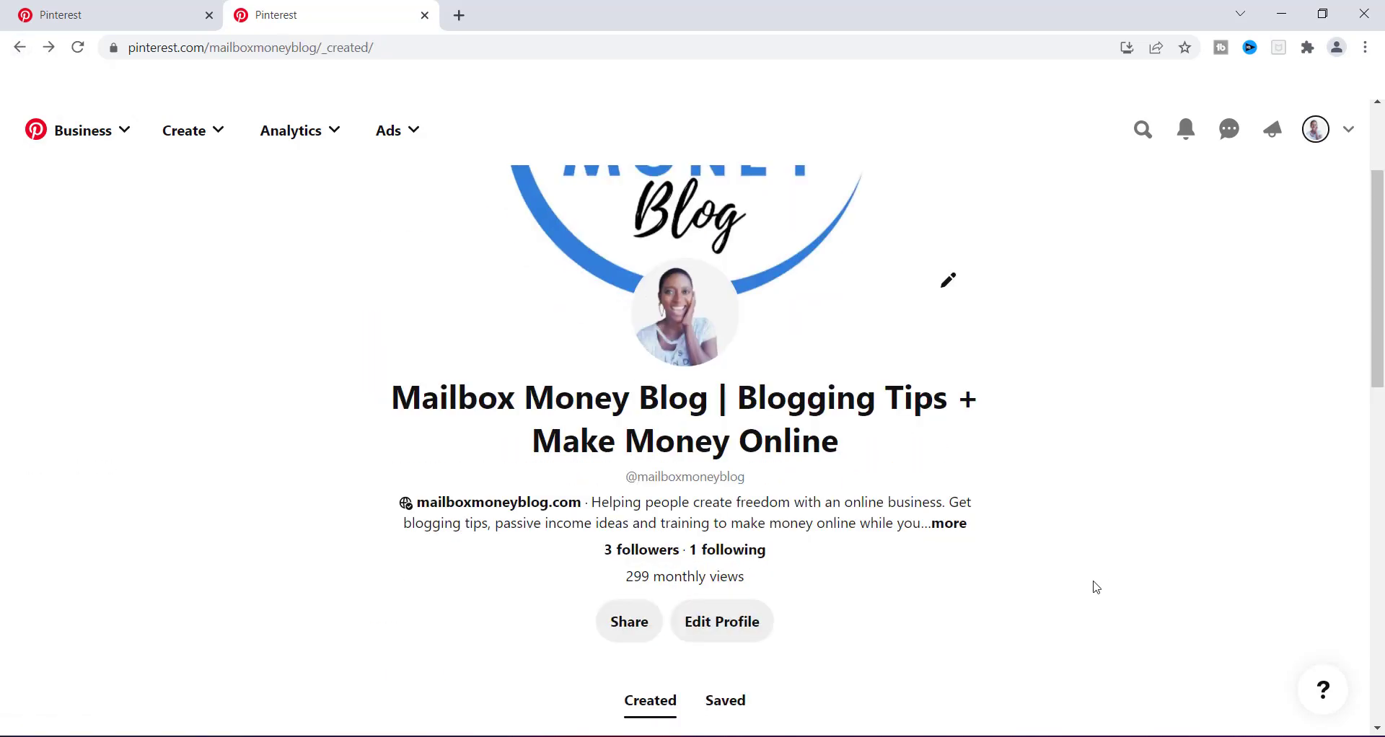
pyautogui.scroll(-1, 1105, 669)
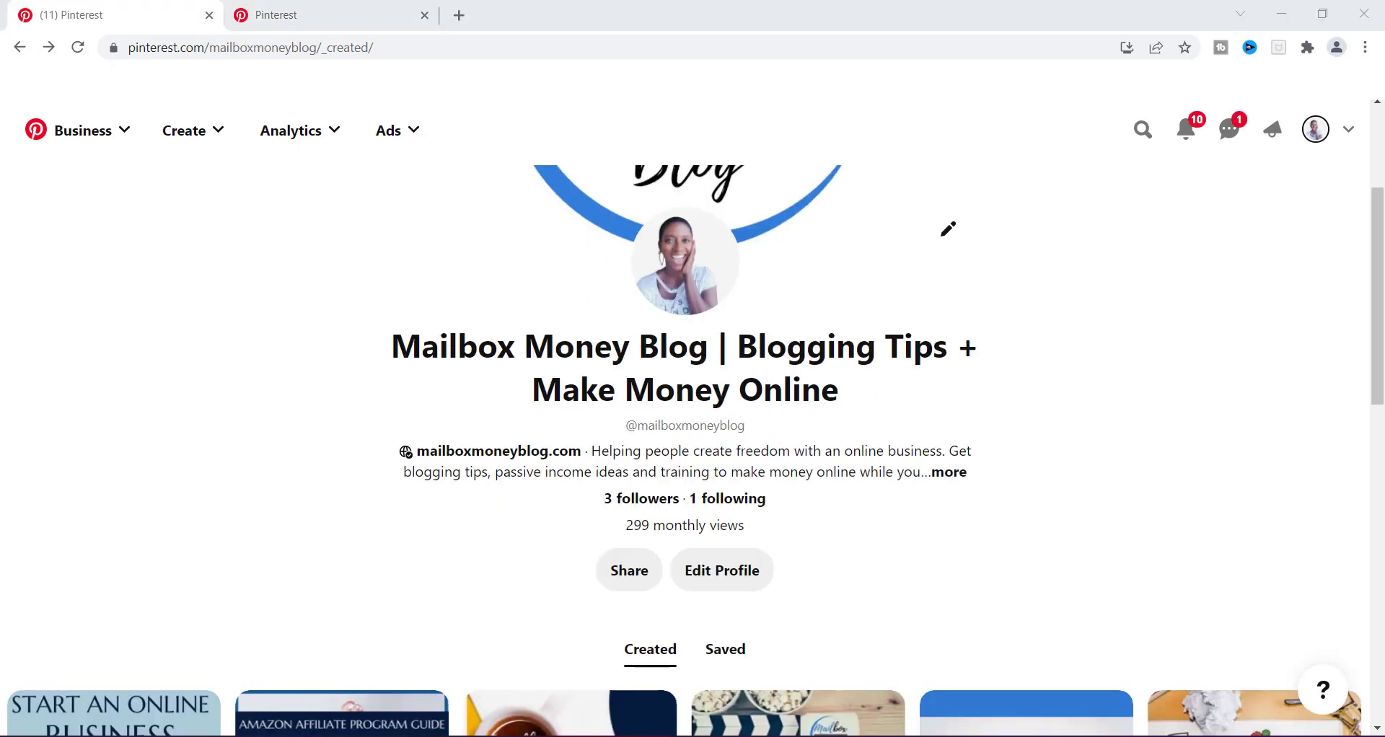
# Step: Open the existing account's settings and examine the public profile fields, including the website, username and contact details
pyautogui.click(1348, 132)
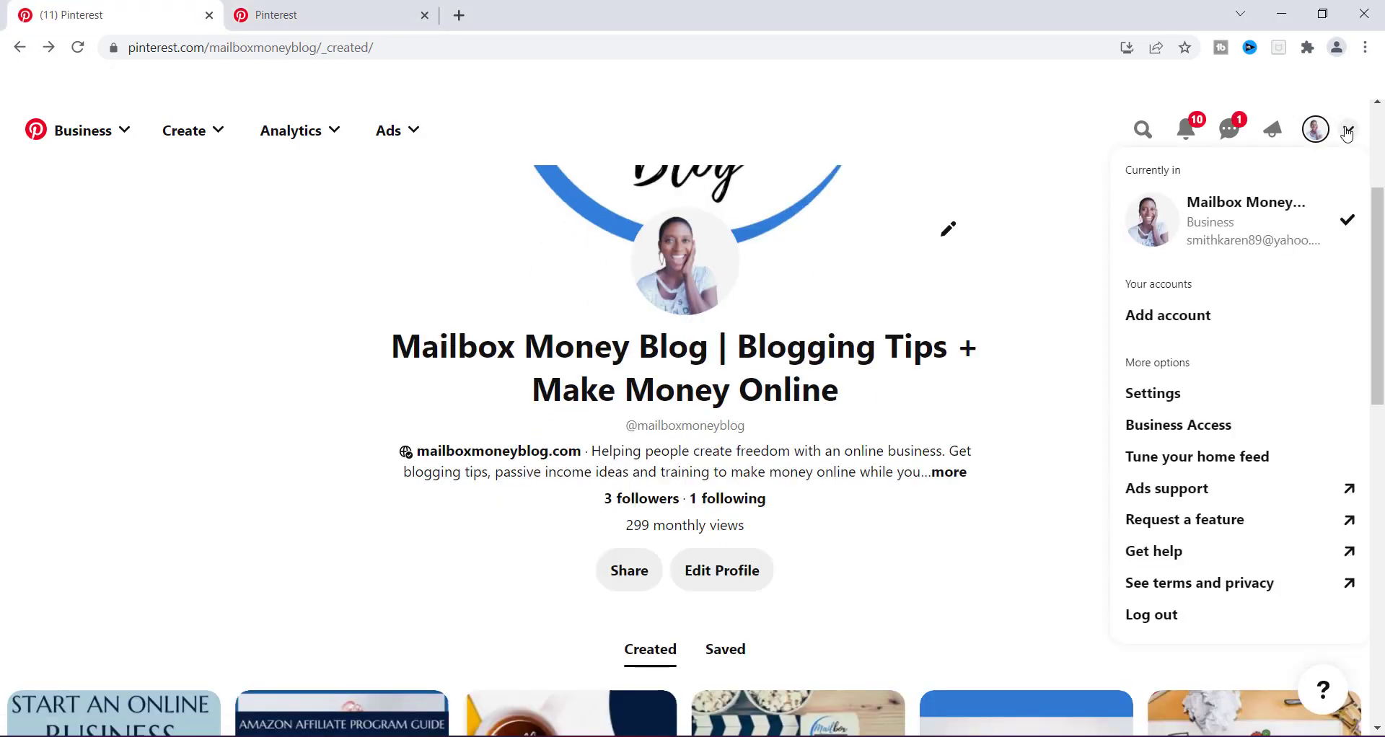
pyautogui.click(1170, 402)
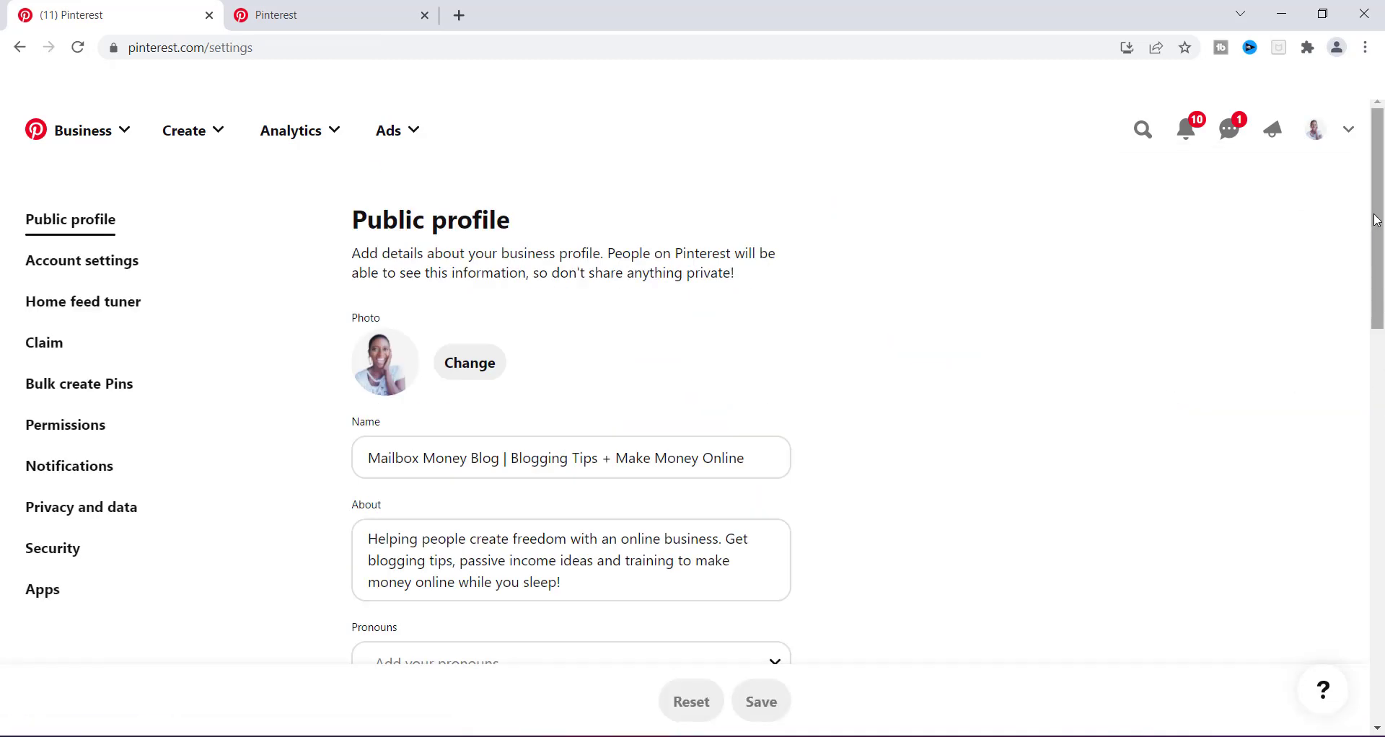
pyautogui.moveTo(1378, 220); pyautogui.dragTo(1382, 363)
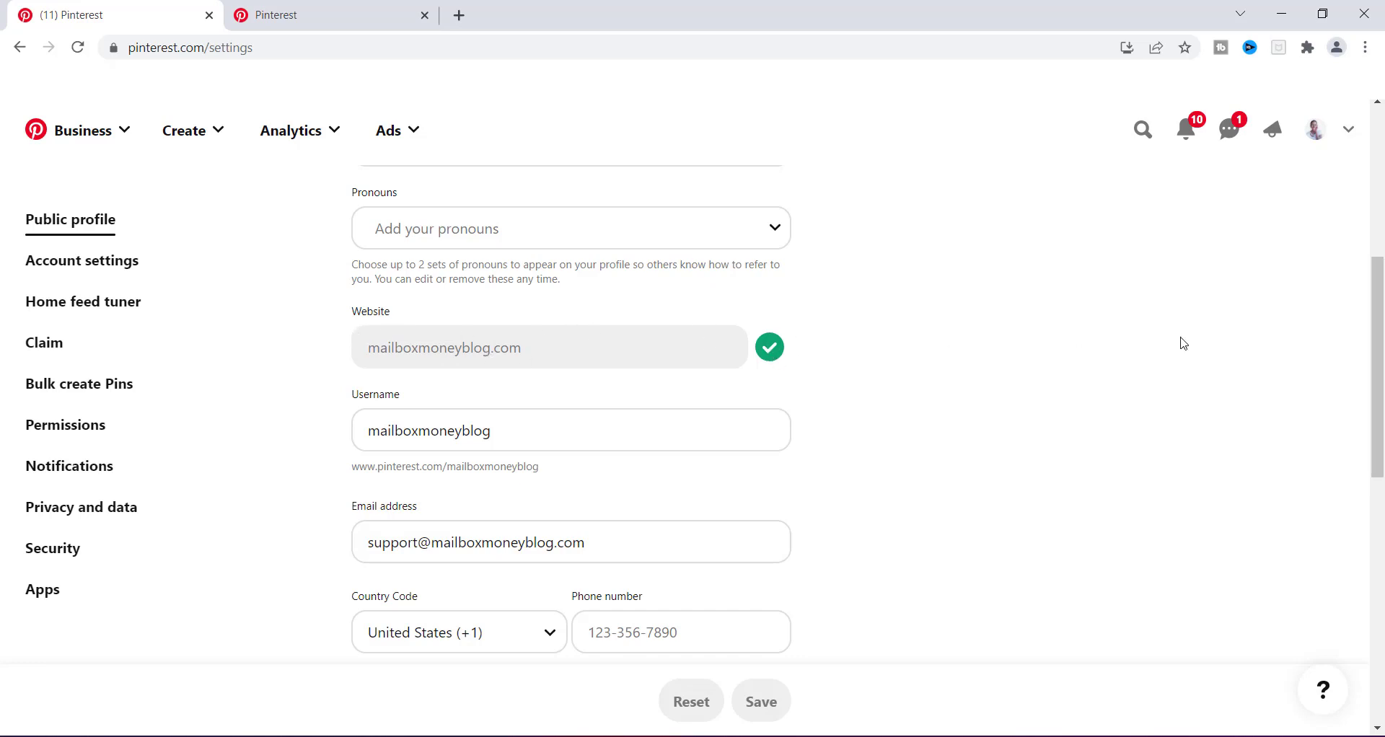
pyautogui.scroll(-1, 1380, 314)
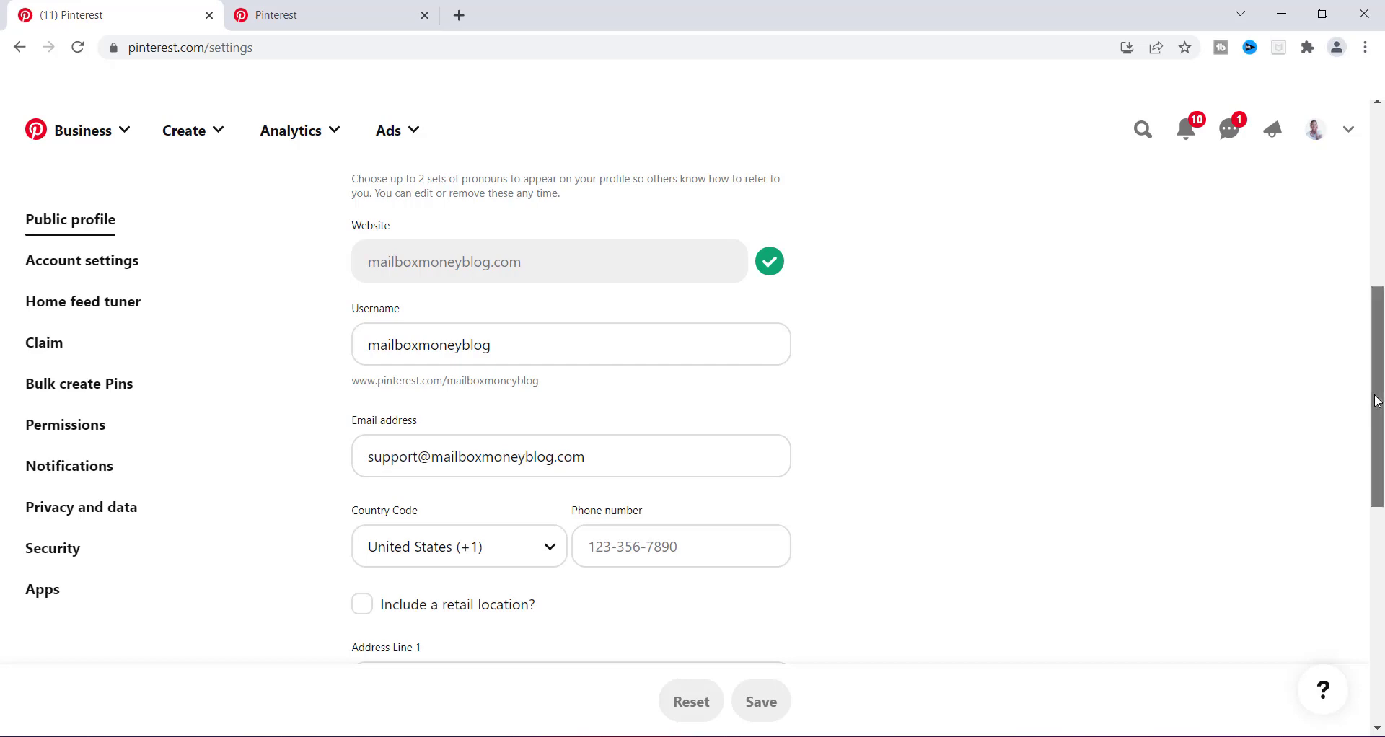
pyautogui.moveTo(1381, 408); pyautogui.dragTo(1382, 374)
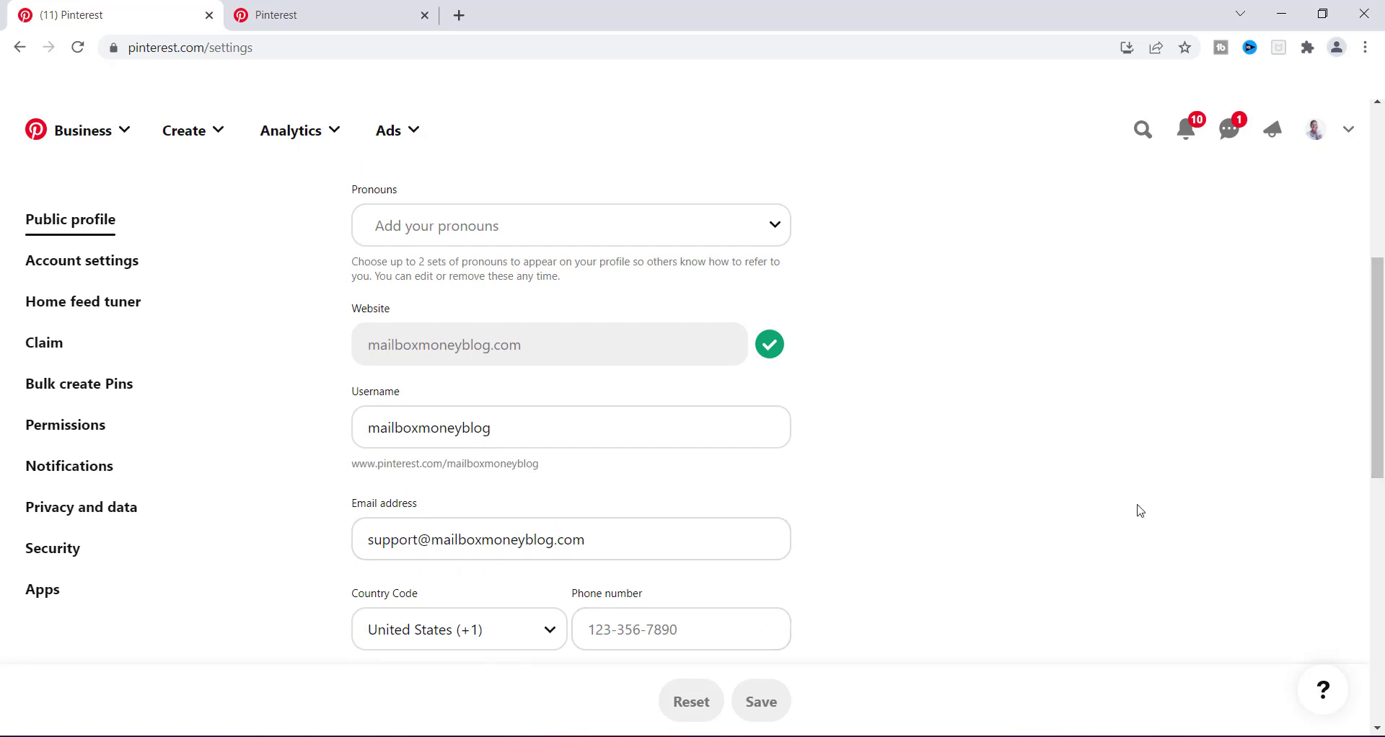
pyautogui.scroll(6, 1377, 392)
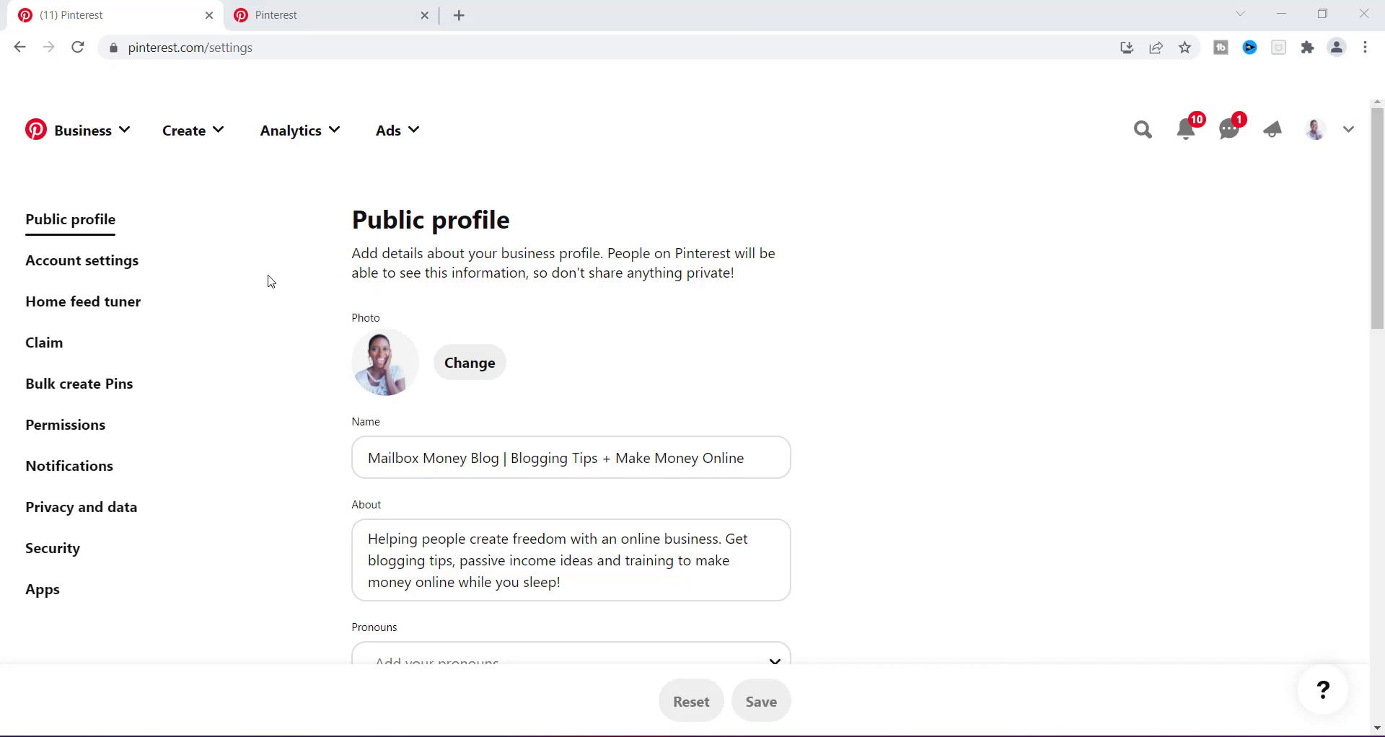
# Step: Open the Claim settings and examine the options for websites, Etsy, YouTube and Shopify
pyautogui.click(49, 353)
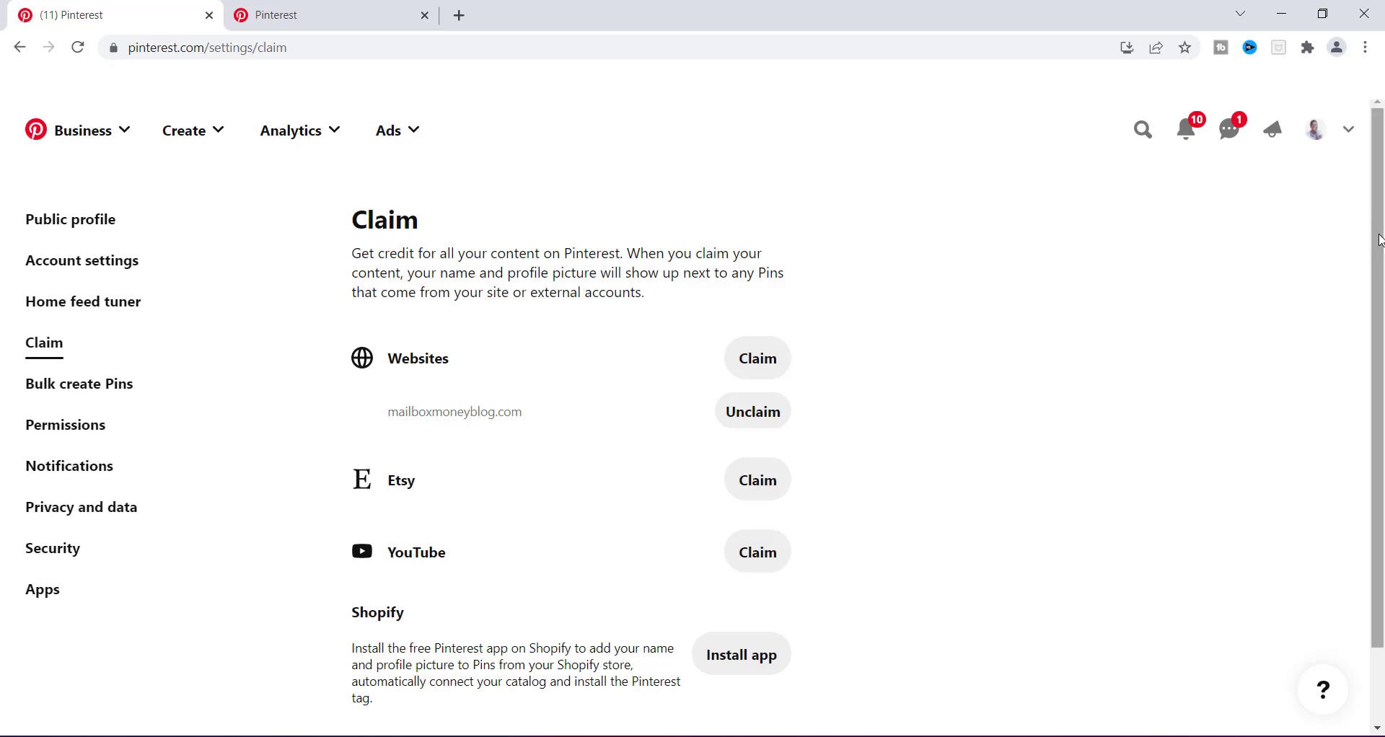
pyautogui.scroll(-1, 1025, 441)
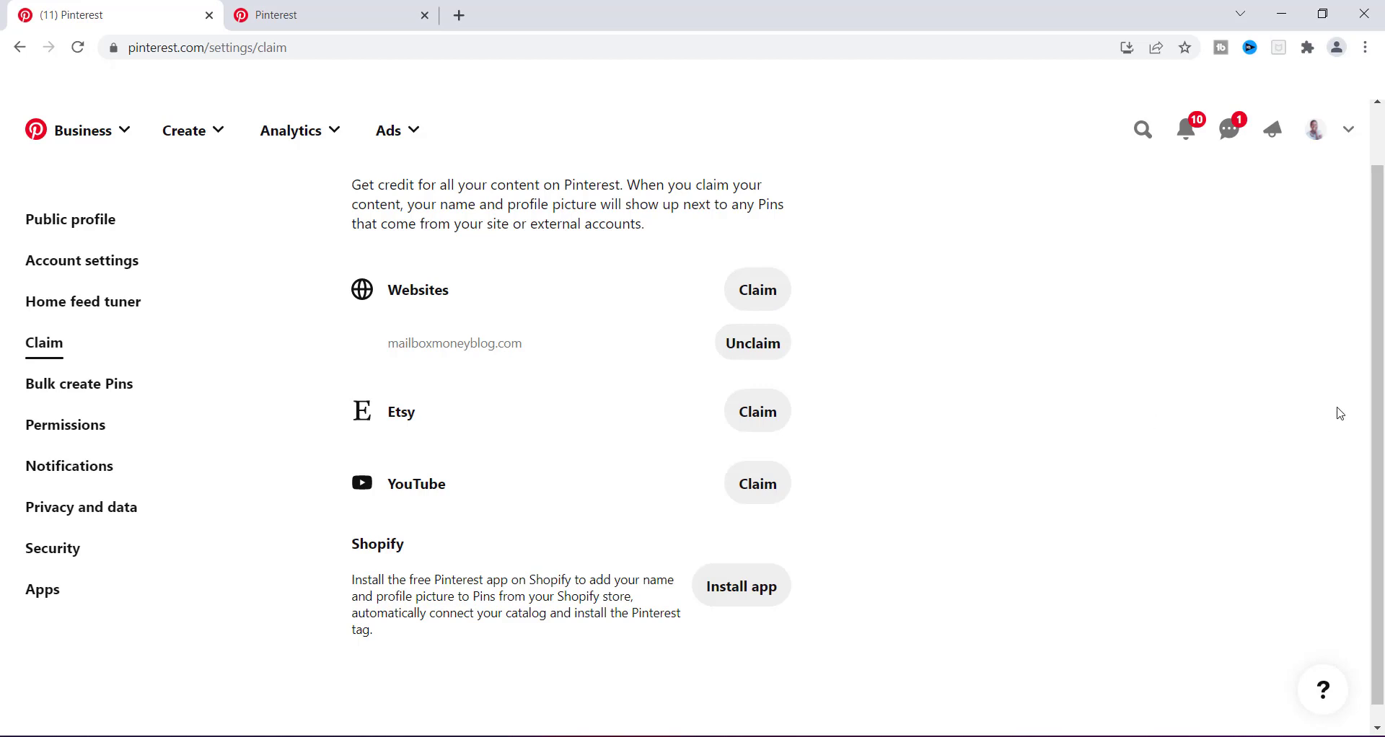
pyautogui.scroll(1, 1373, 280)
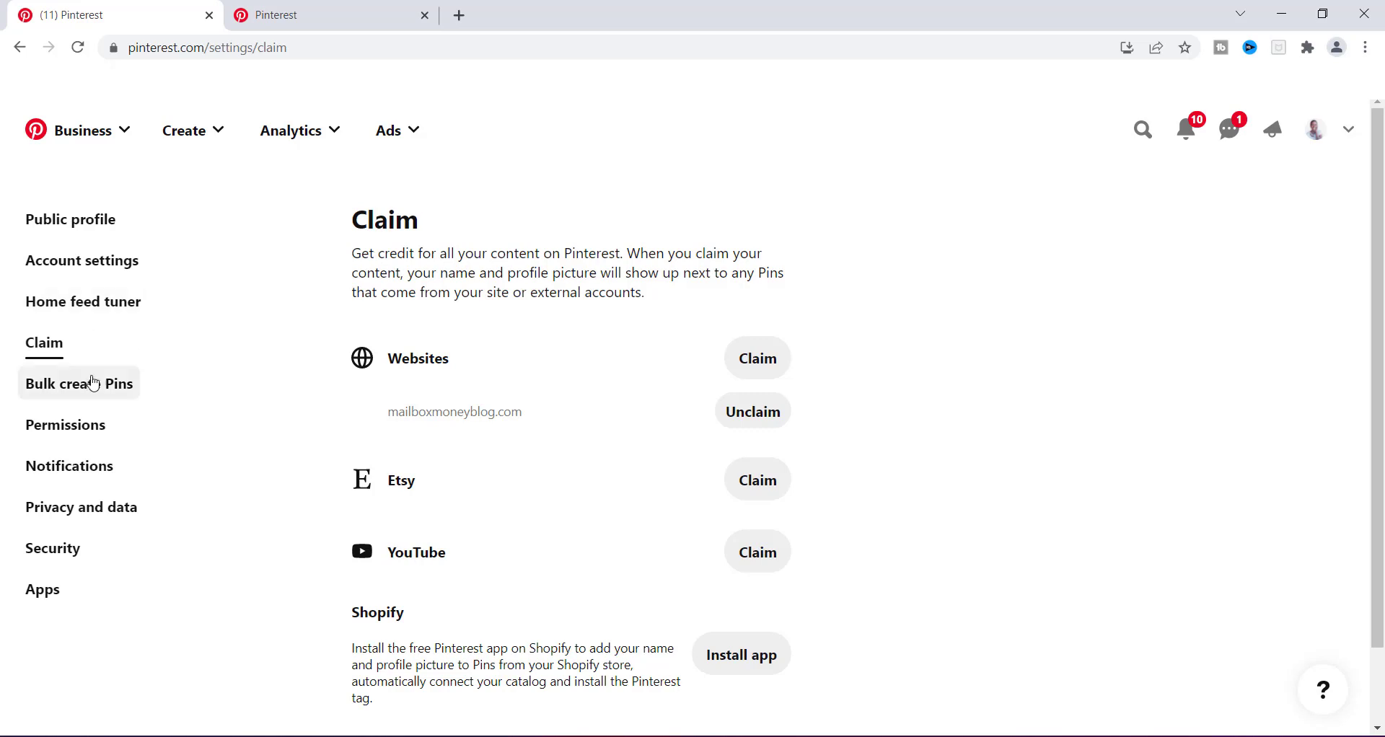
# Step: Look over the account's public profile page and browse the uploaded videos on the blog's YouTube channel
pyautogui.click(78, 230)
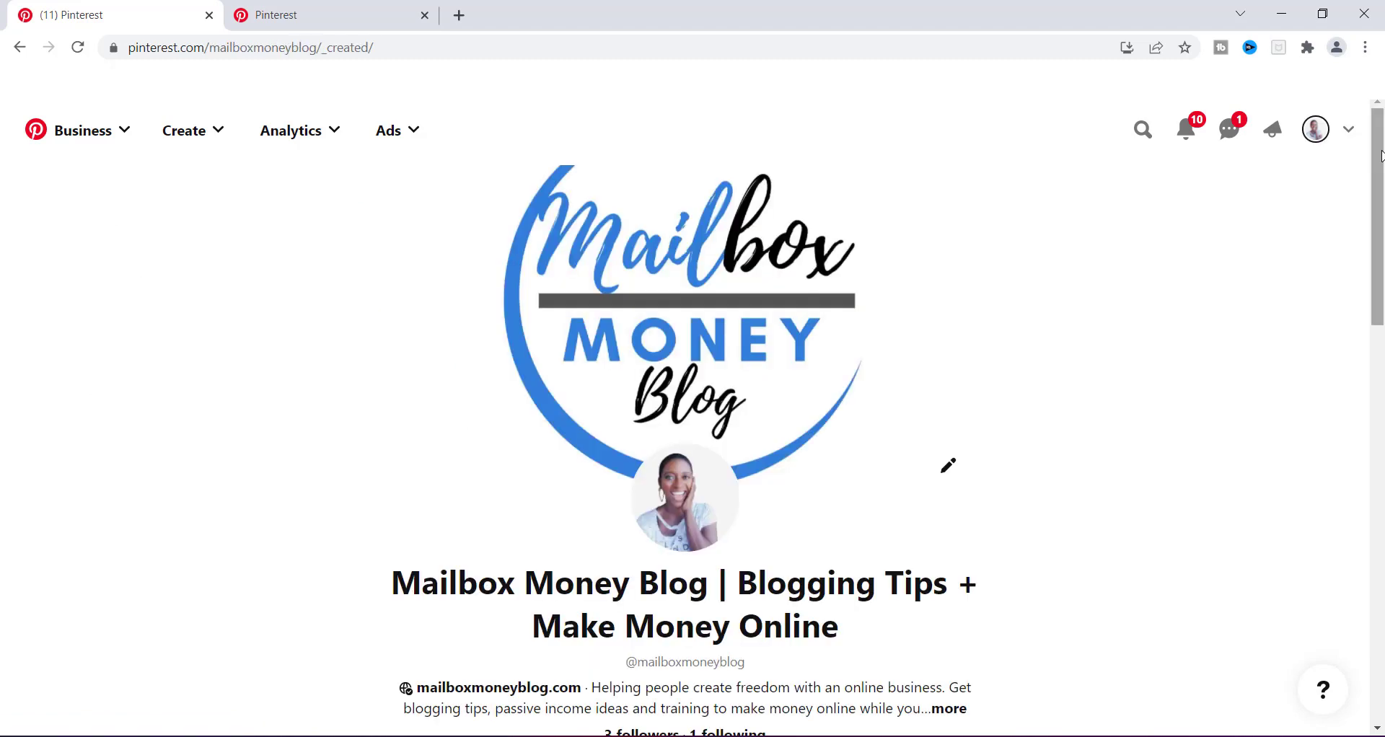
pyautogui.moveTo(1381, 163); pyautogui.dragTo(1381, 289)
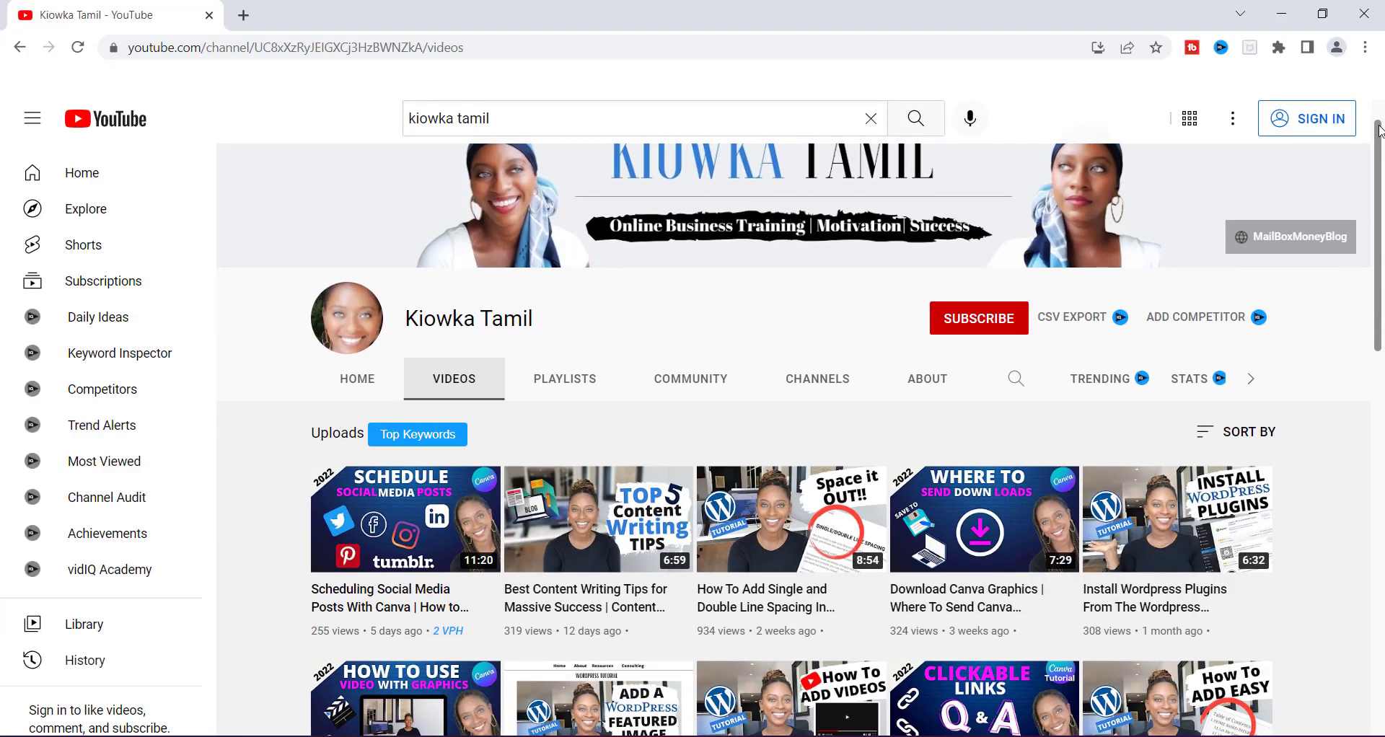
pyautogui.moveTo(1381, 150); pyautogui.dragTo(1382, 534)
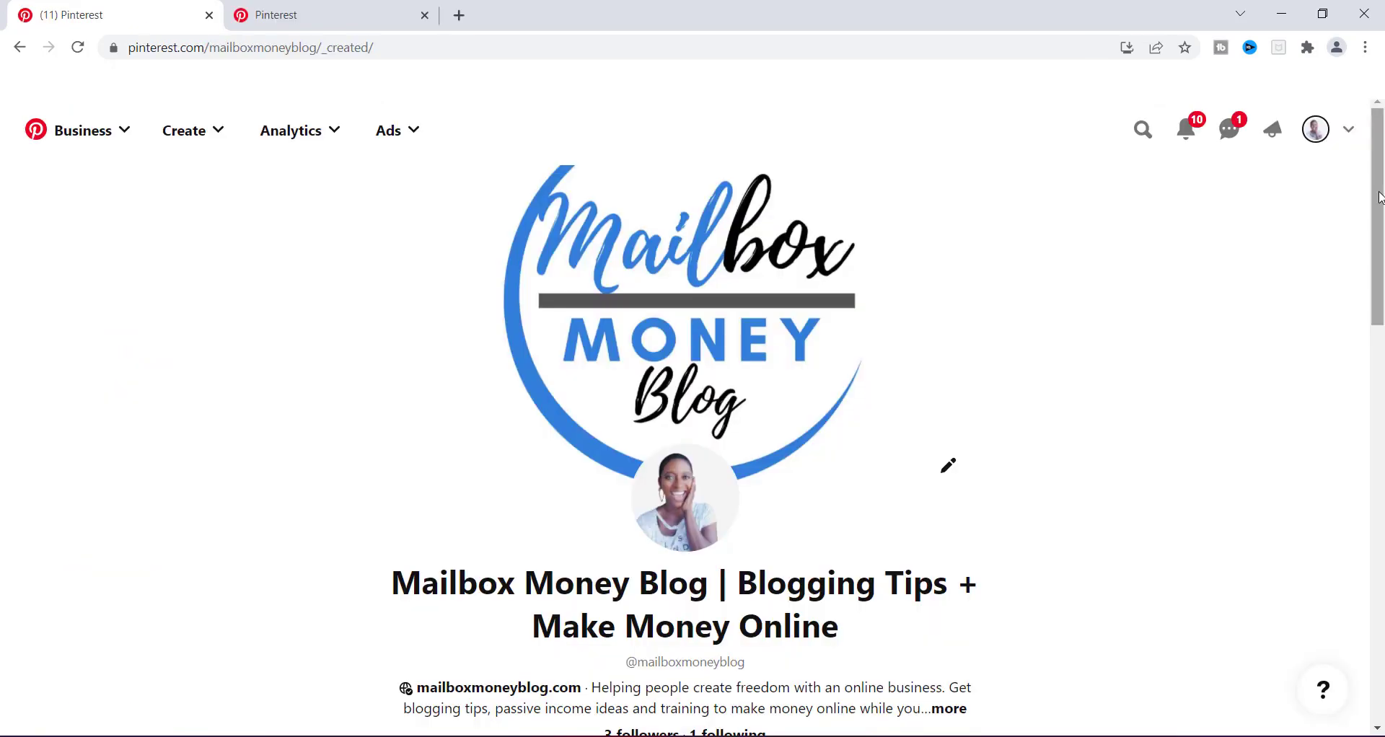
pyautogui.moveTo(1382, 199)
pyautogui.mouseDown()
pyautogui.moveTo(1383, 369)
pyautogui.moveTo(1382, 195)
pyautogui.mouseUp()
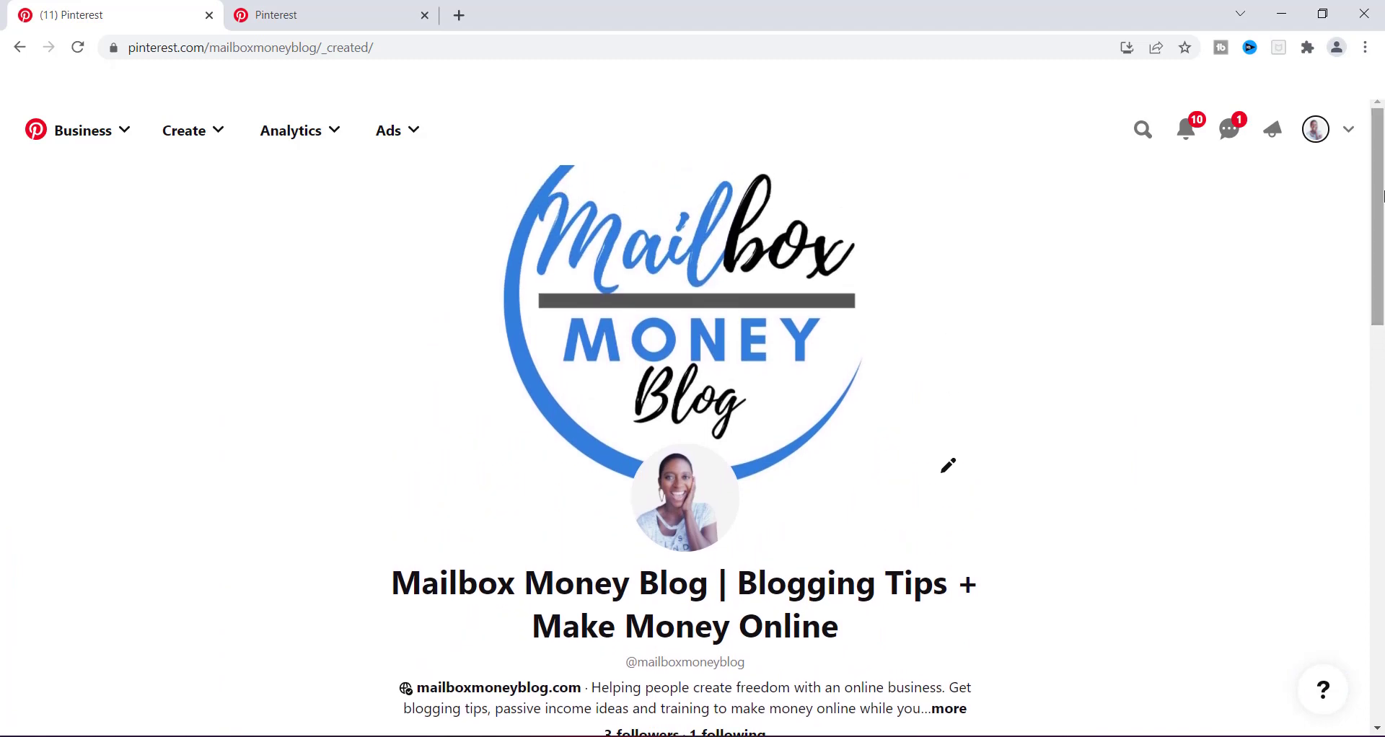